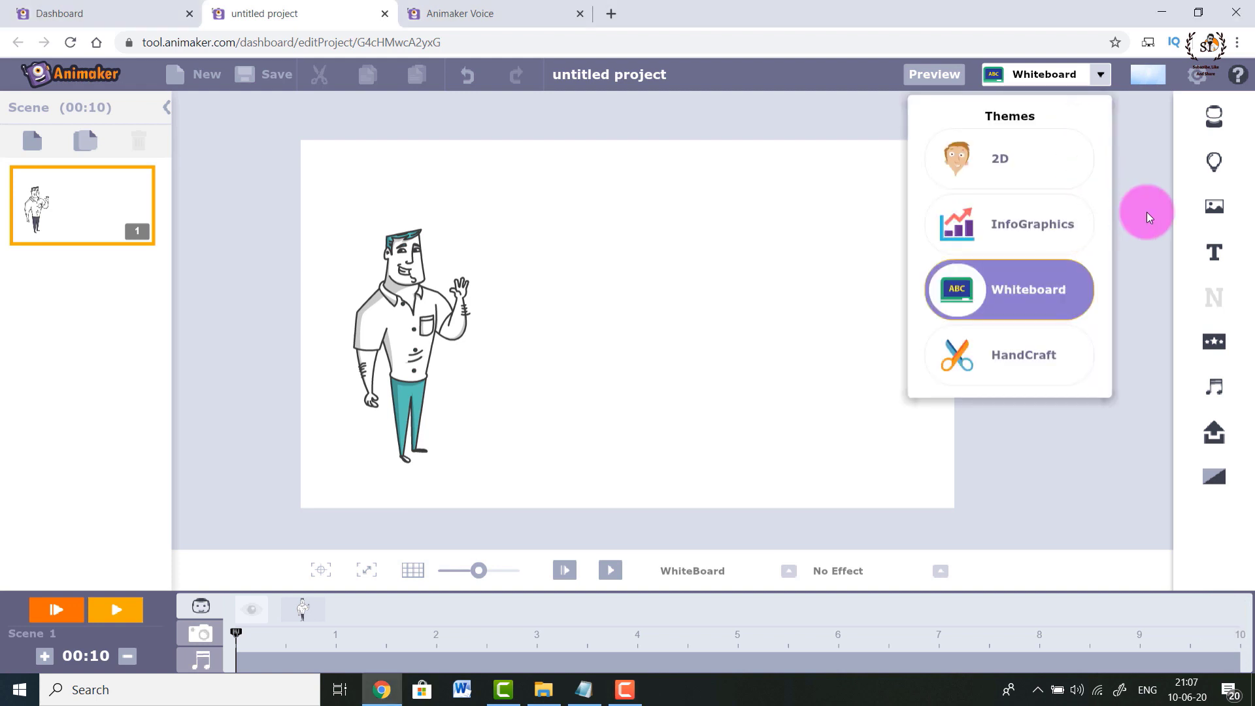
# Look over the available board styles for the whiteboard theme, leaving the current style in place.
pyautogui.click(1144, 208)
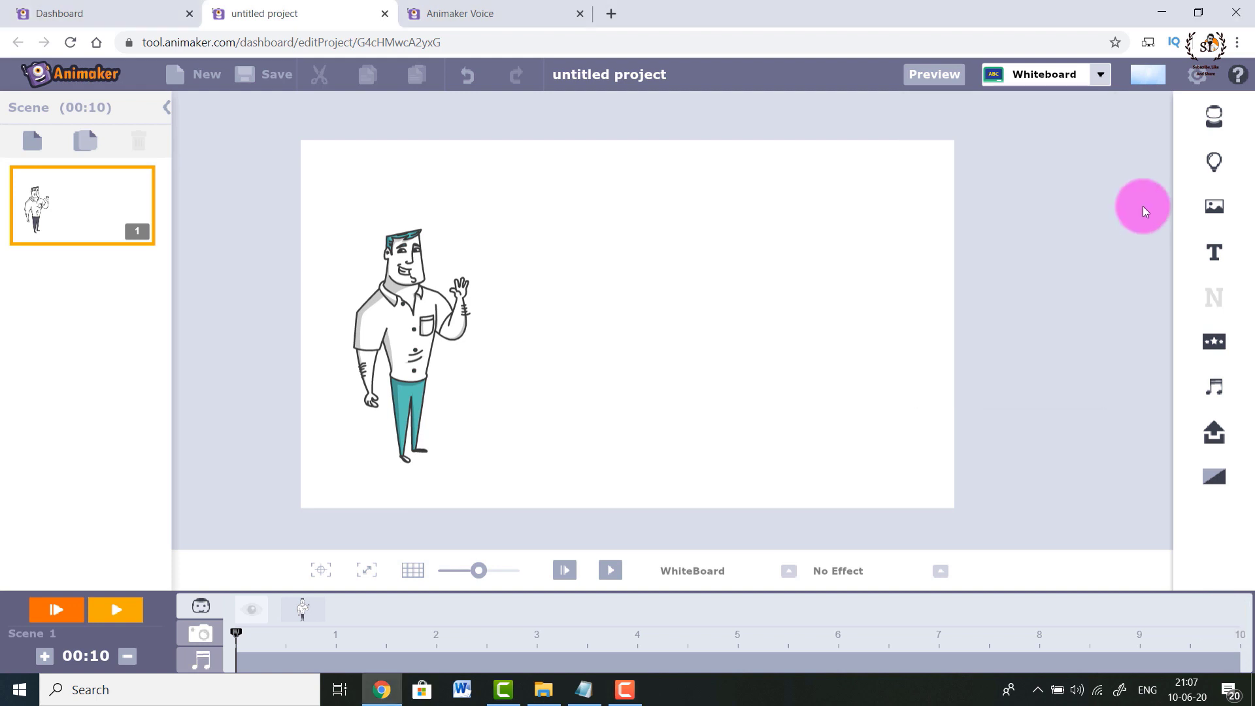
pyautogui.click(1105, 78)
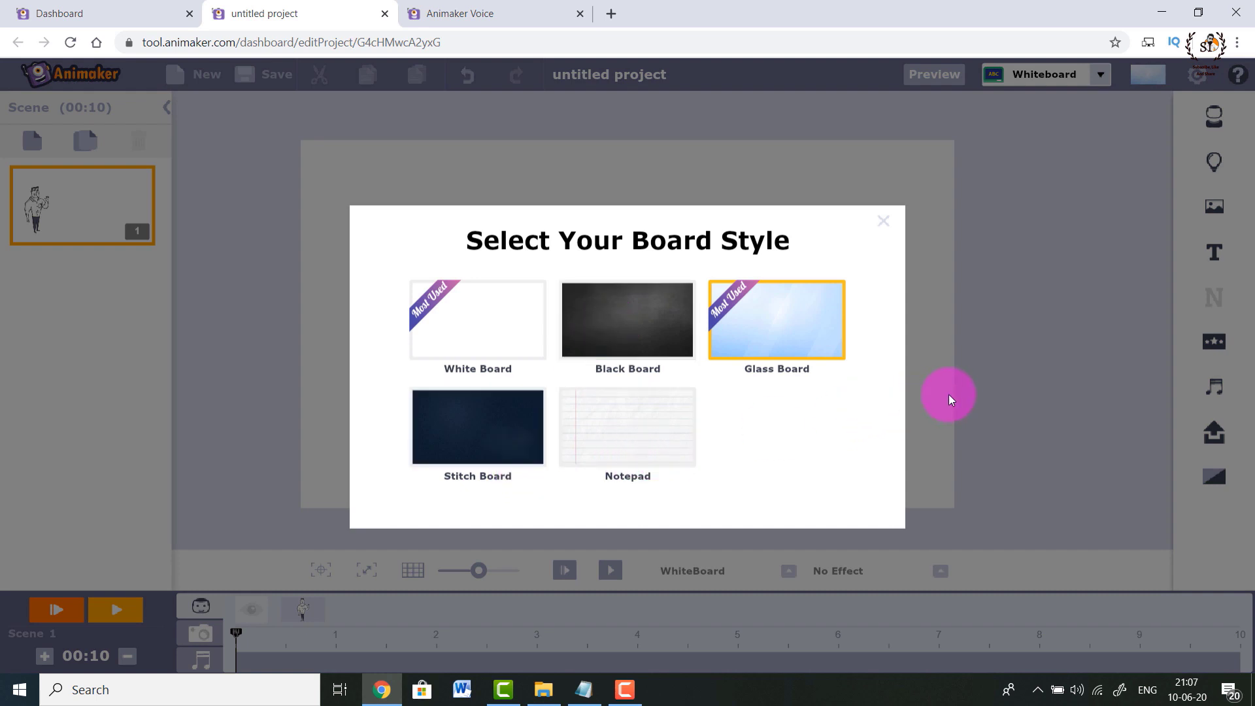
pyautogui.click(879, 218)
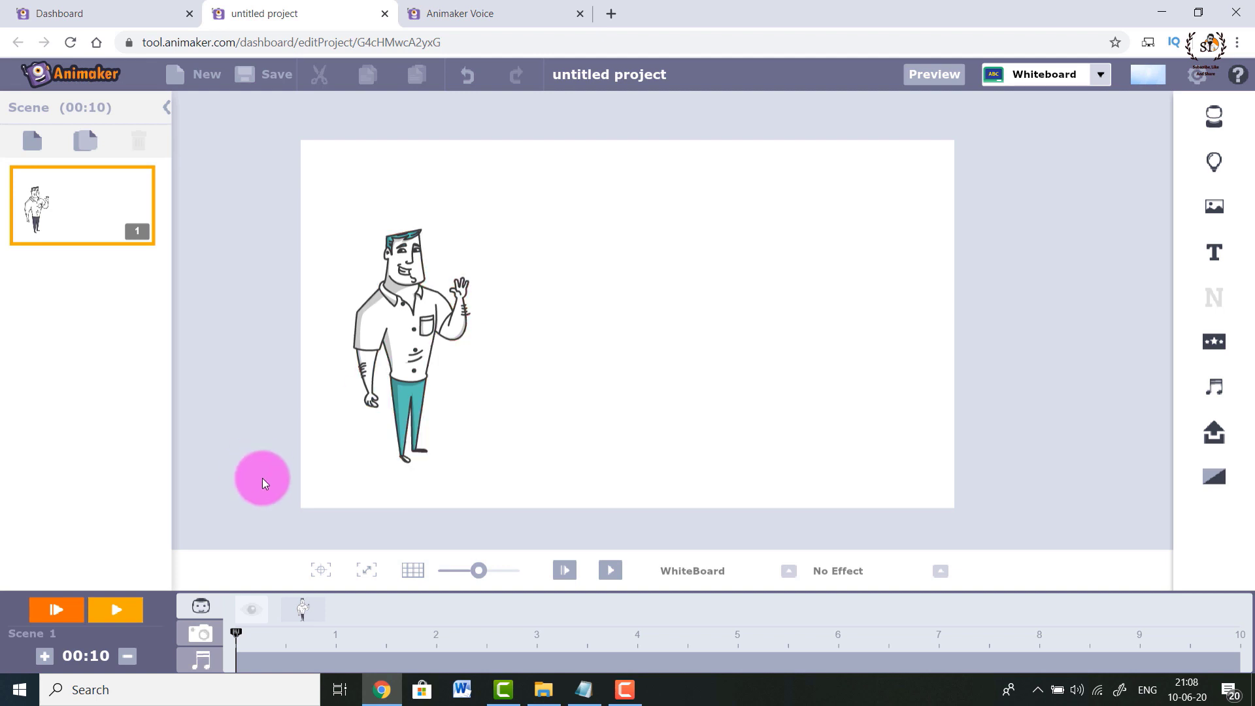
# Review the cryptography lesson script in Notepad, enlarging its window to read all lines before returning to the Animaker project.
pyautogui.click(477, 465)
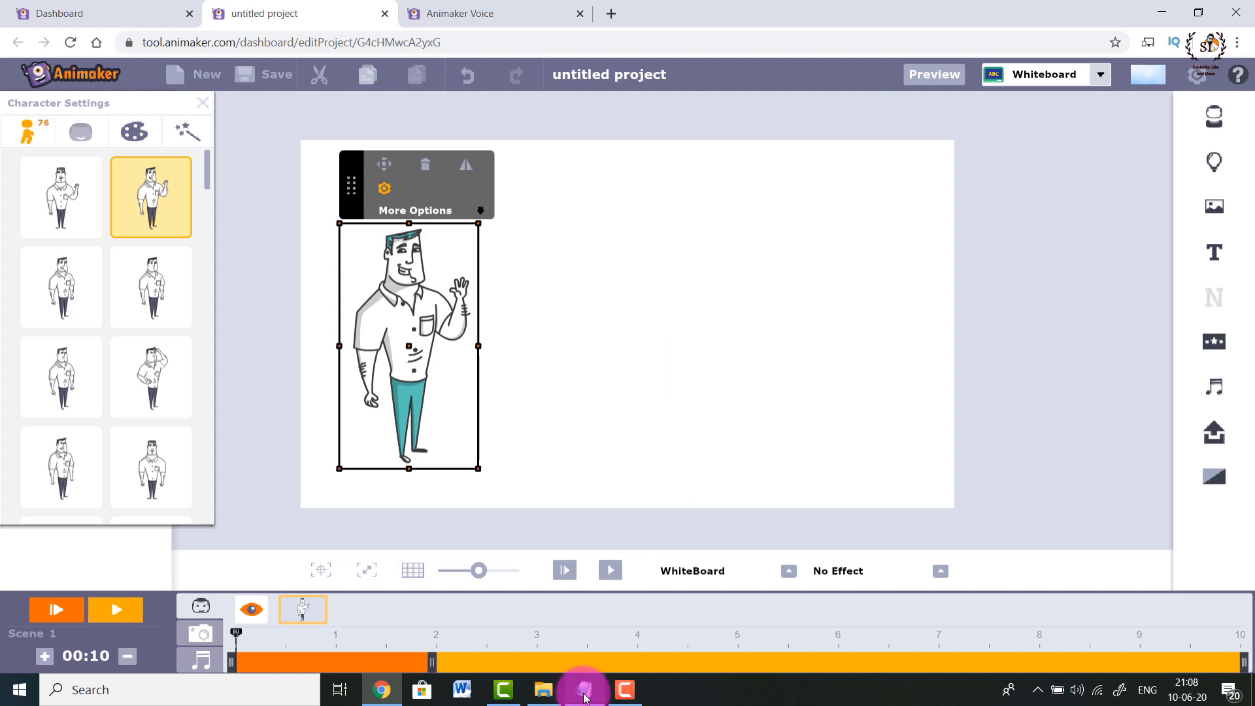
pyautogui.moveTo(584, 697)
pyautogui.click(599, 639)
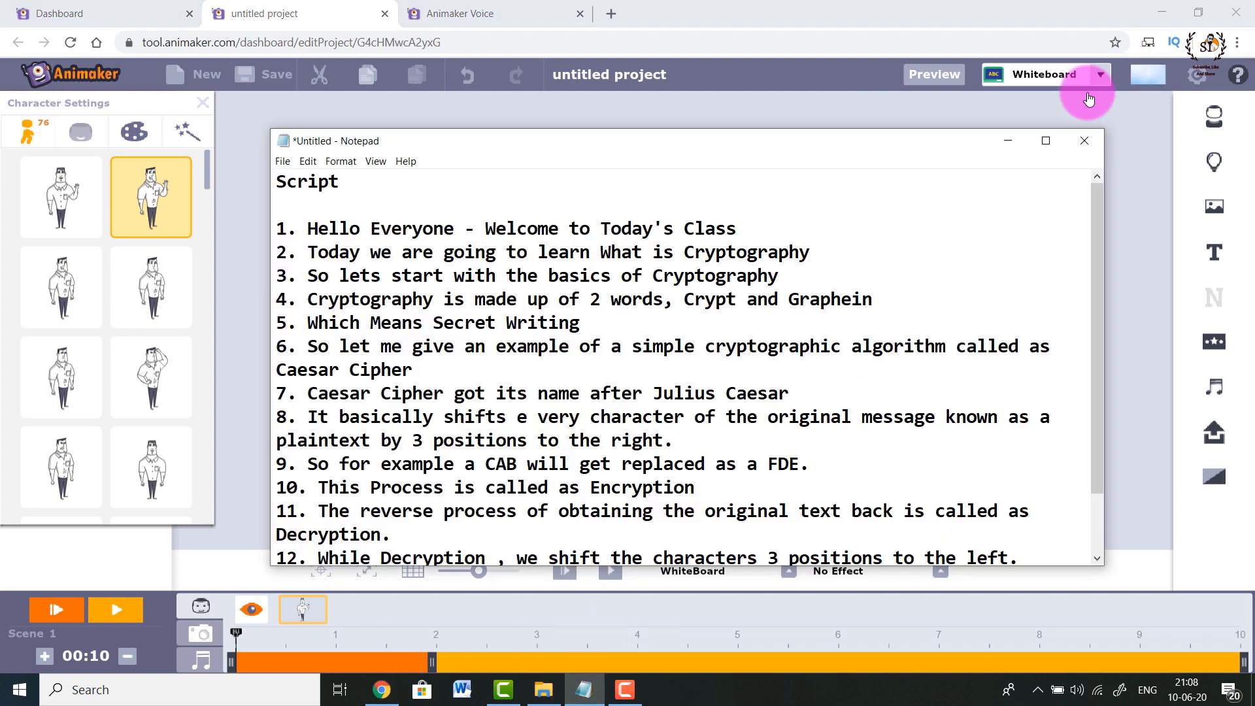
pyautogui.click(1046, 140)
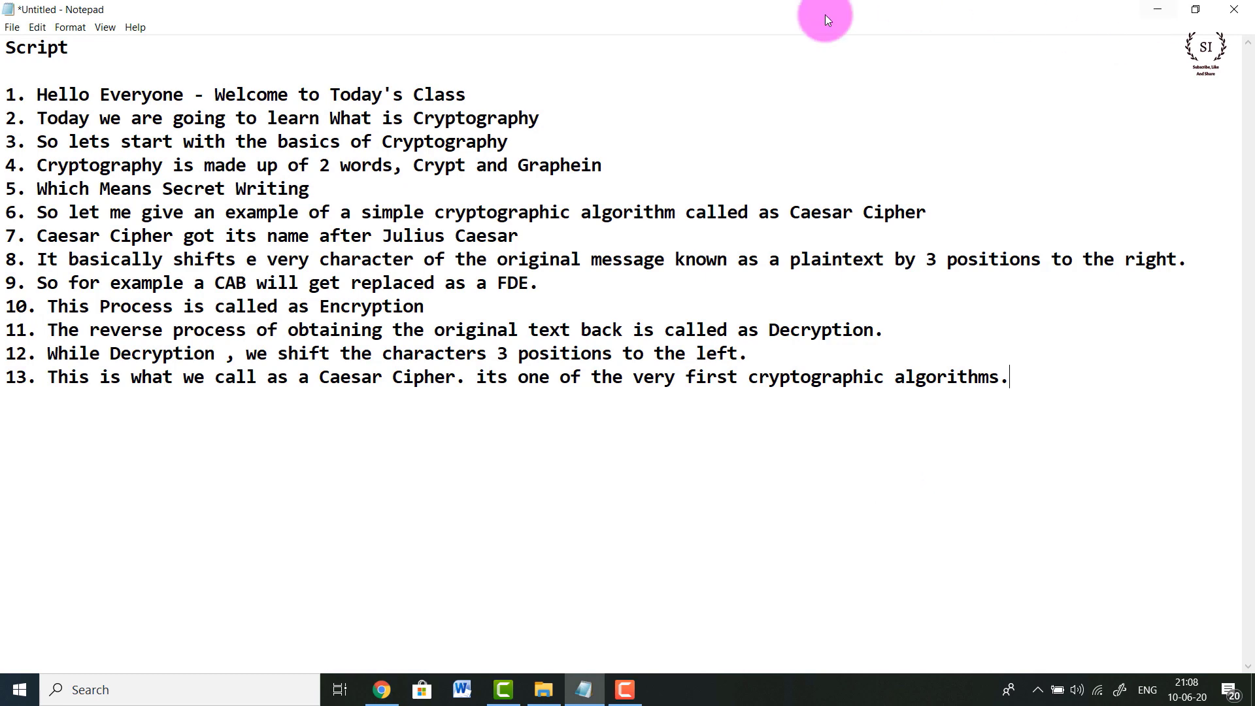
pyautogui.click(1195, 10)
pyautogui.moveTo(689, 148); pyautogui.dragTo(953, 154)
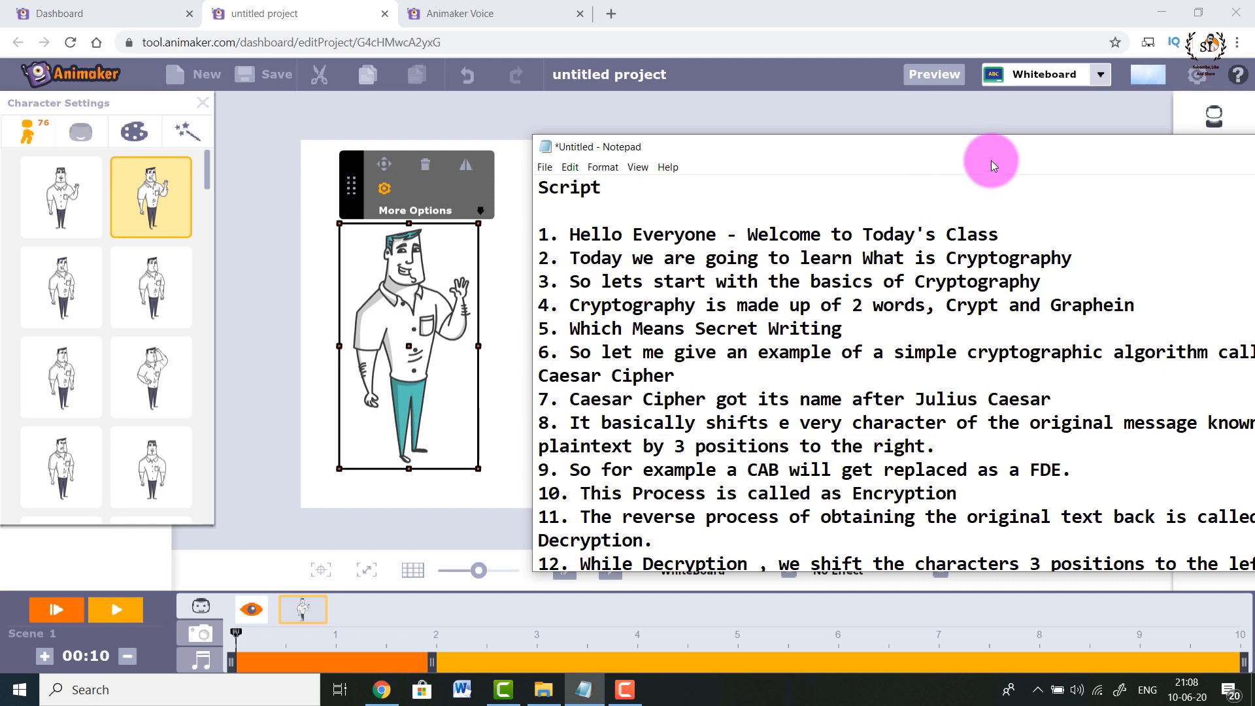
pyautogui.moveTo(1021, 144); pyautogui.dragTo(720, 181)
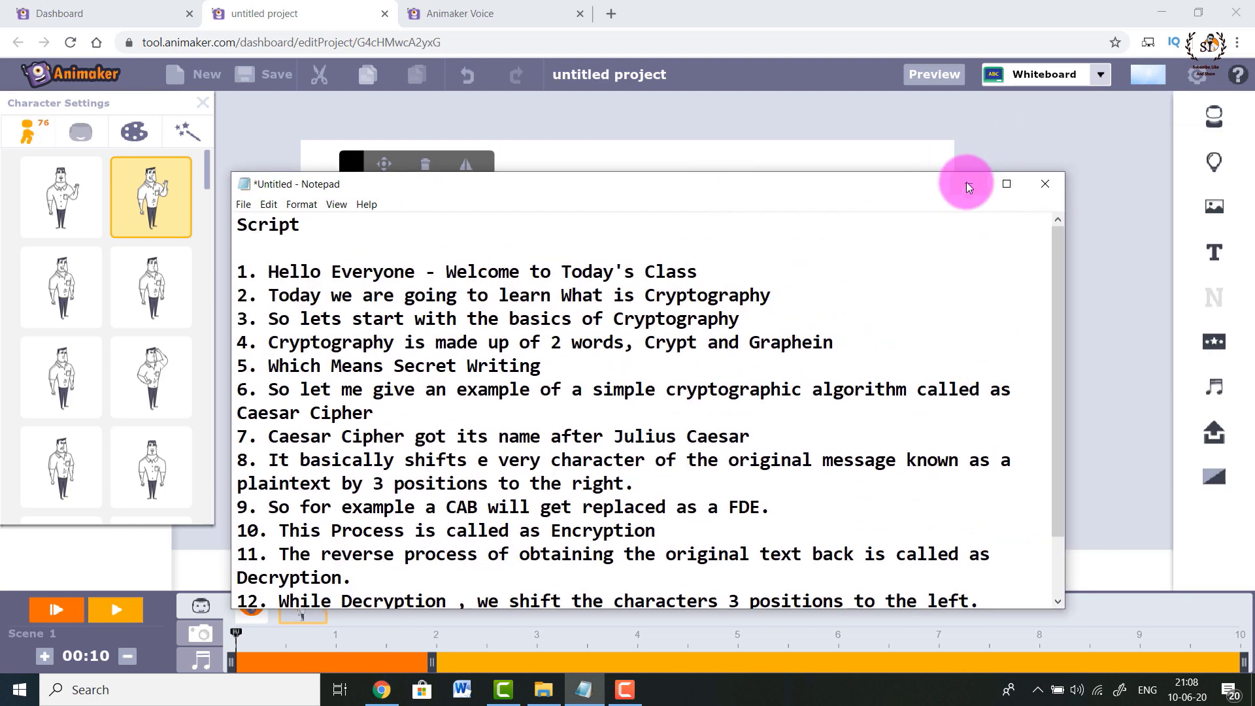
pyautogui.click(968, 186)
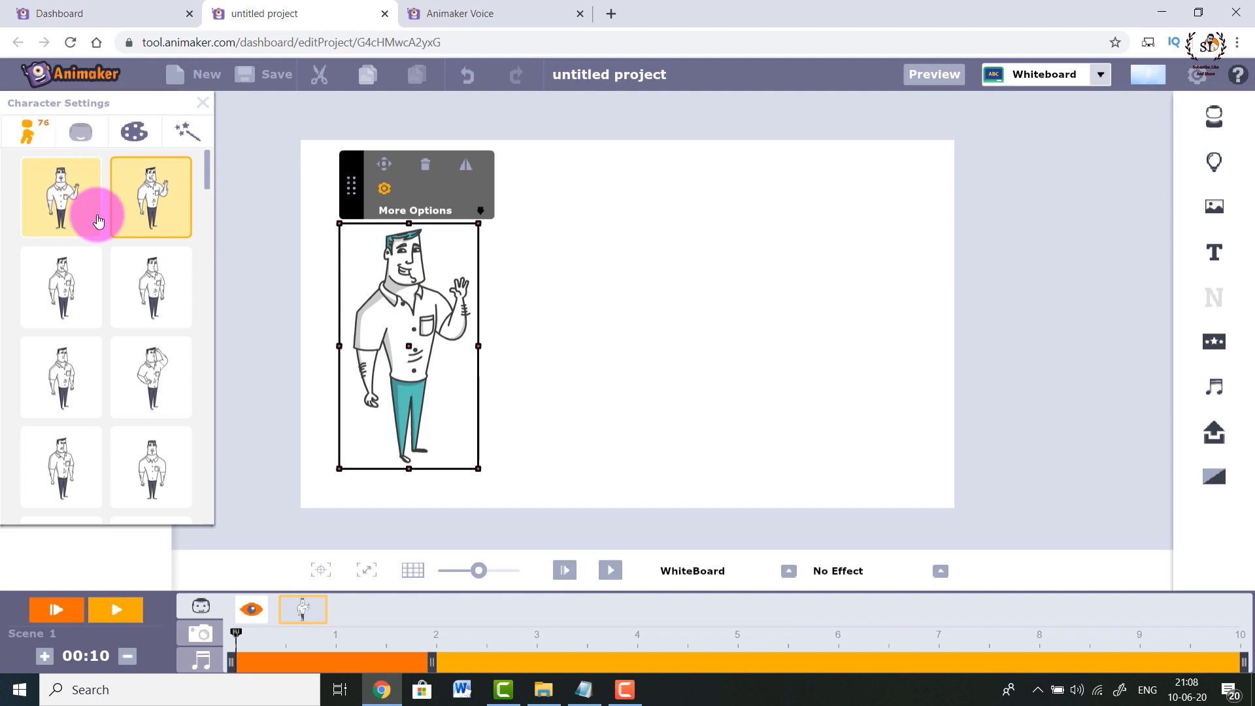
# Change the character's pose to the front-facing wave.
pyautogui.click(66, 202)
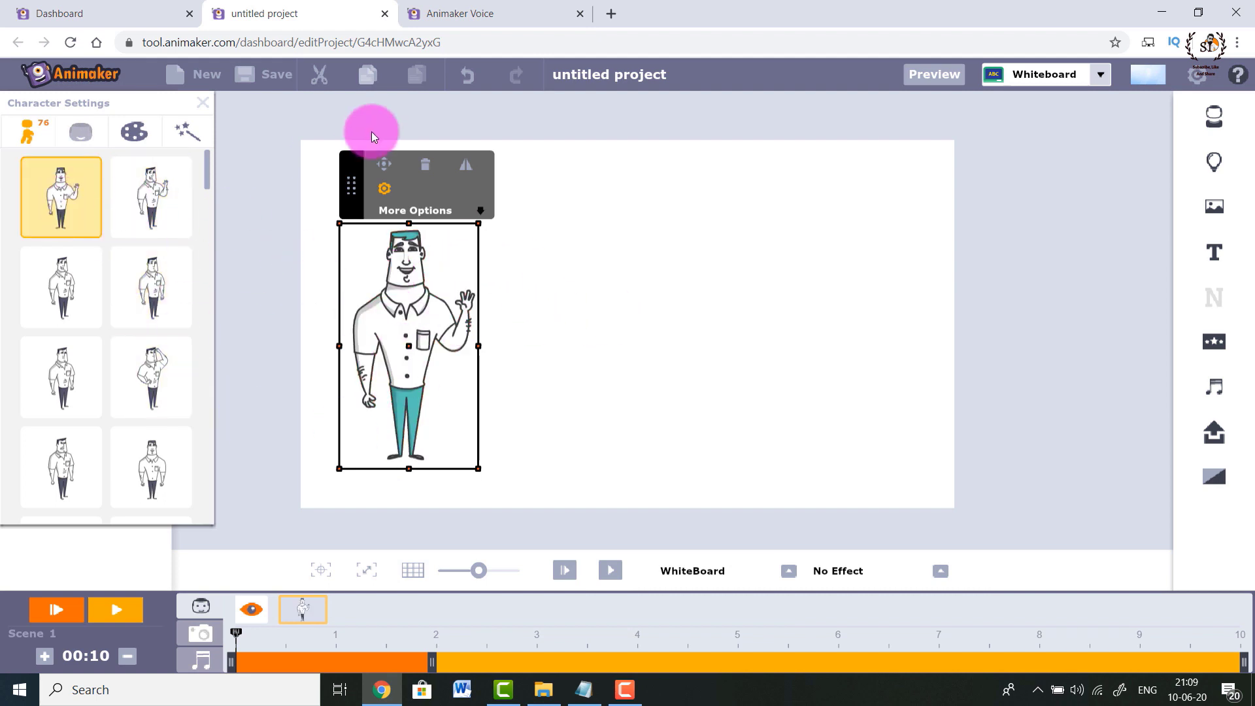
# Add a plain text box from the full text collection and place it beside the character's head.
pyautogui.click(1215, 253)
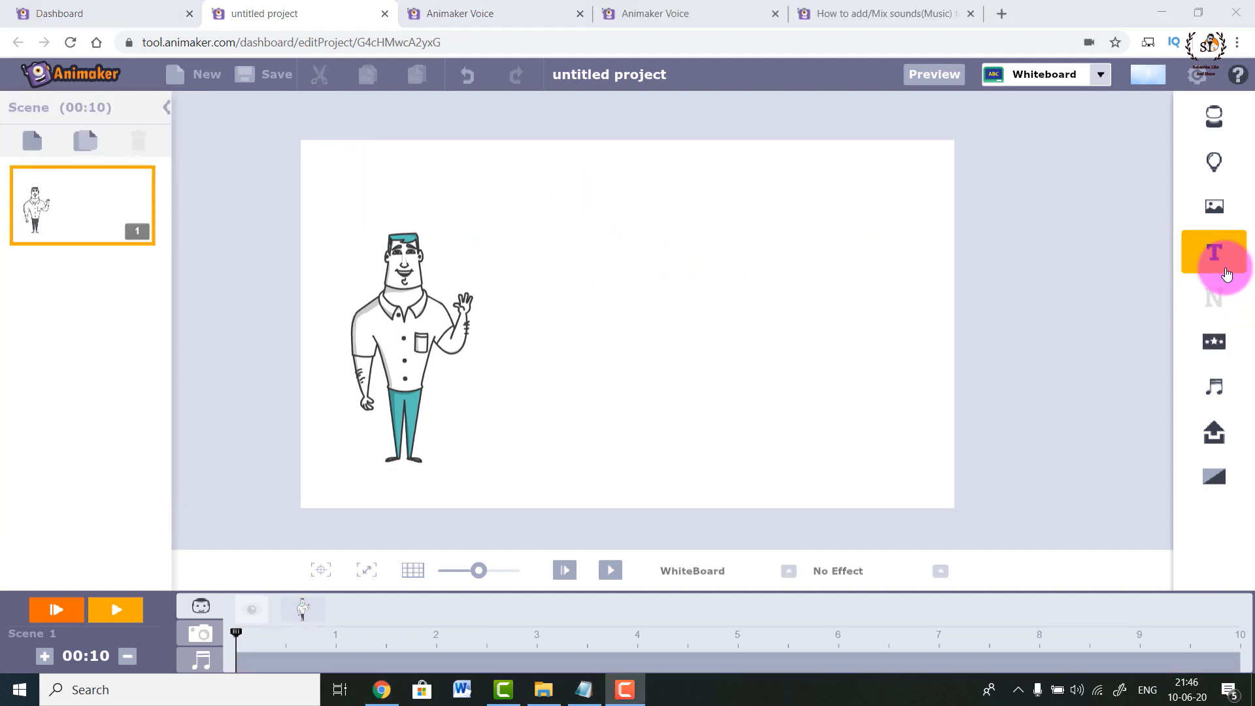
pyautogui.click(1215, 253)
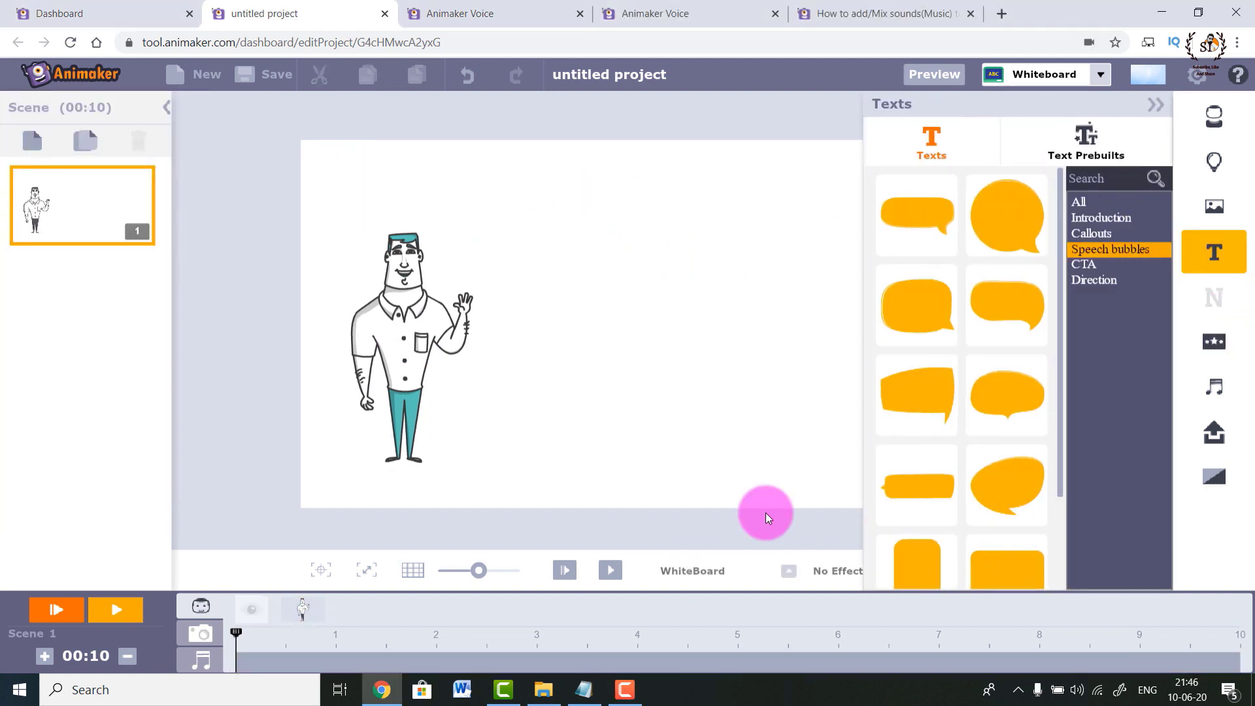
pyautogui.click(1090, 206)
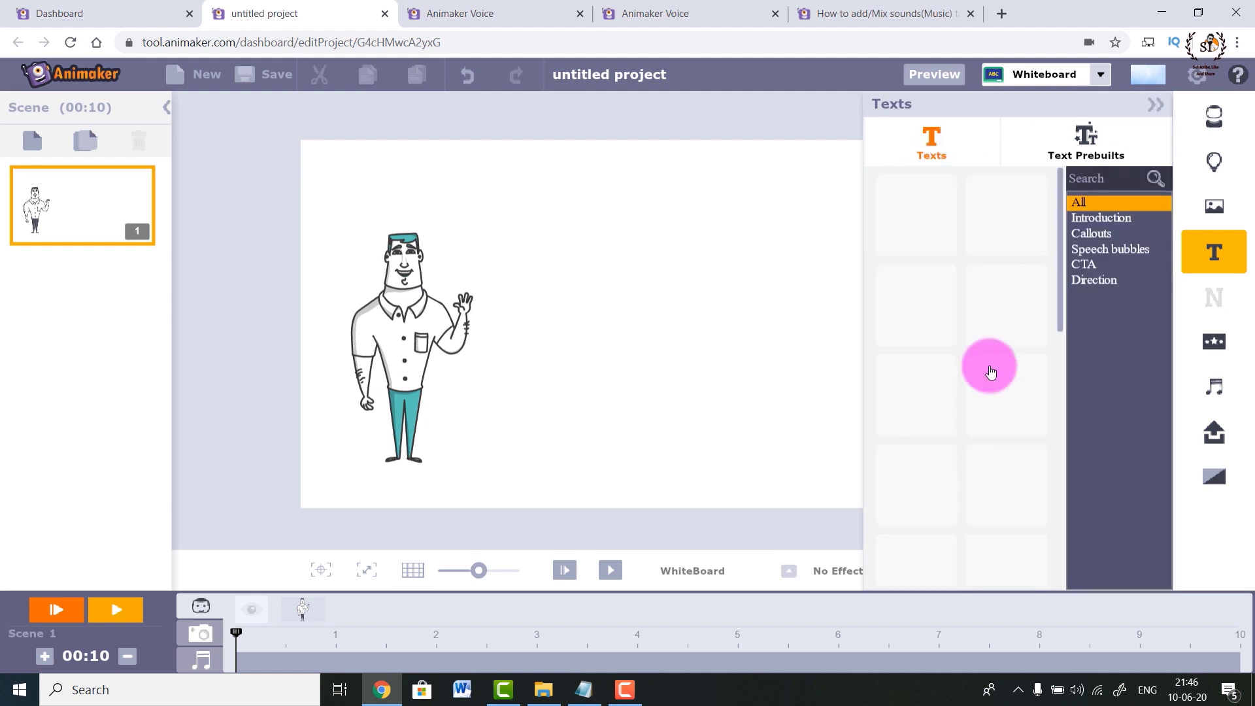
pyautogui.click(905, 210)
pyautogui.click(626, 314)
pyautogui.moveTo(626, 314); pyautogui.dragTo(616, 214)
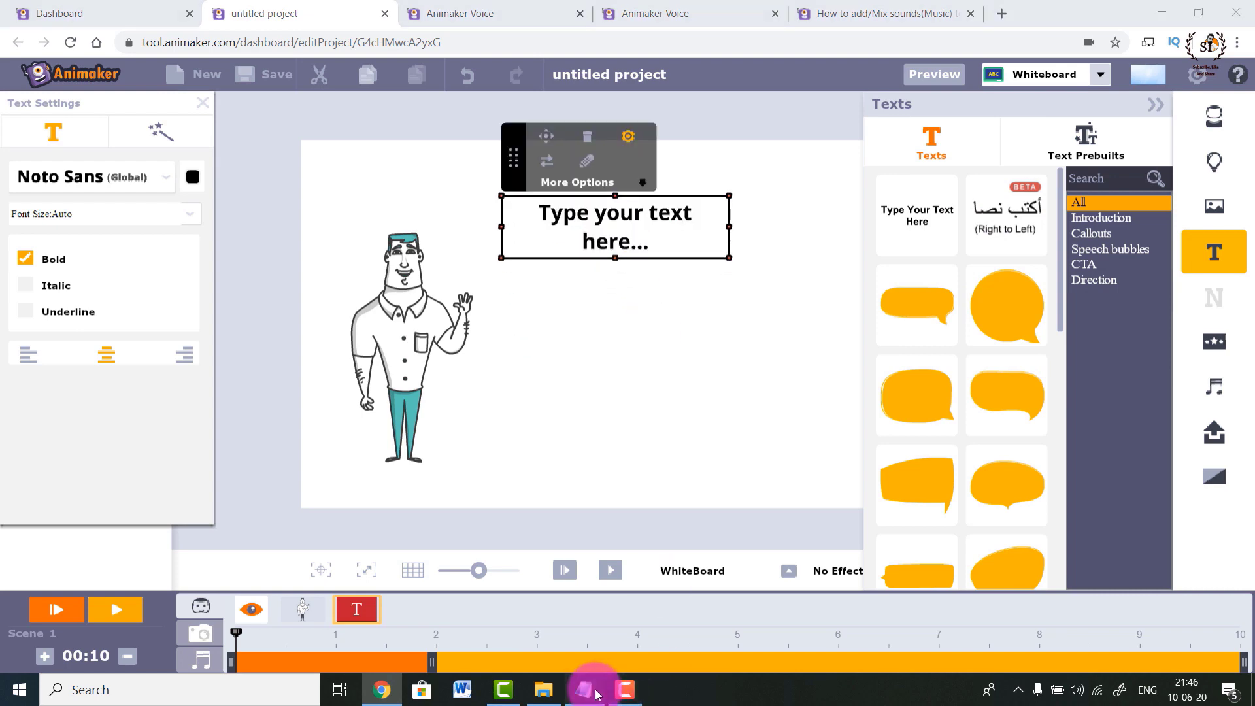
# Copy the script's first line, "Hello Everyone - Welcome to Today's Class", from Notepad and return to the Animaker project.
pyautogui.click(585, 686)
pyautogui.click(478, 271)
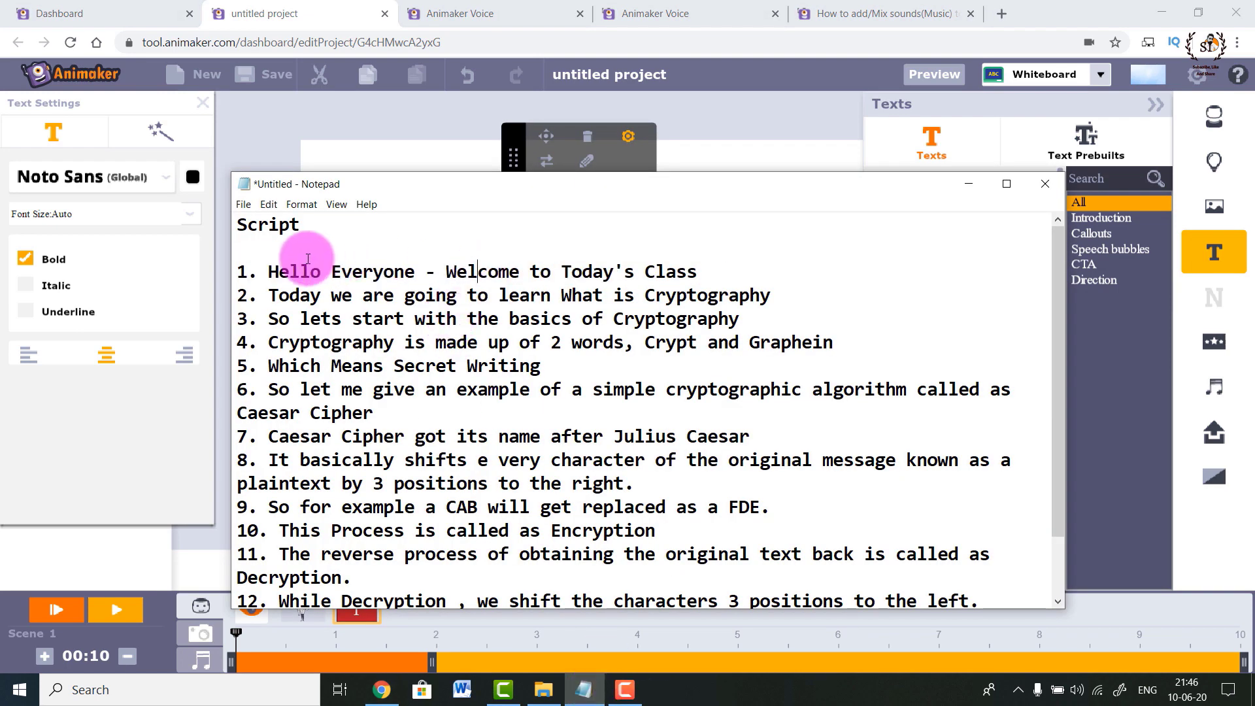
pyautogui.moveTo(273, 272); pyautogui.dragTo(710, 271)
pyautogui.rightClick(708, 271)
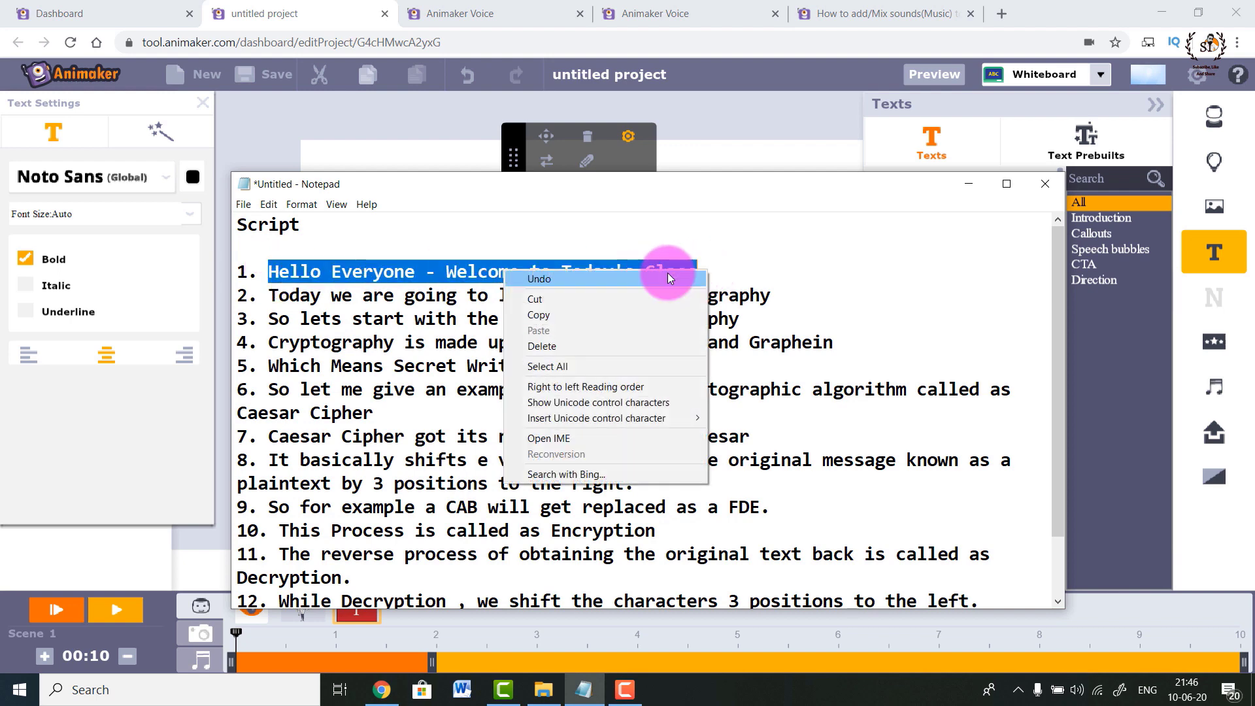
pyautogui.click(519, 314)
pyautogui.click(736, 151)
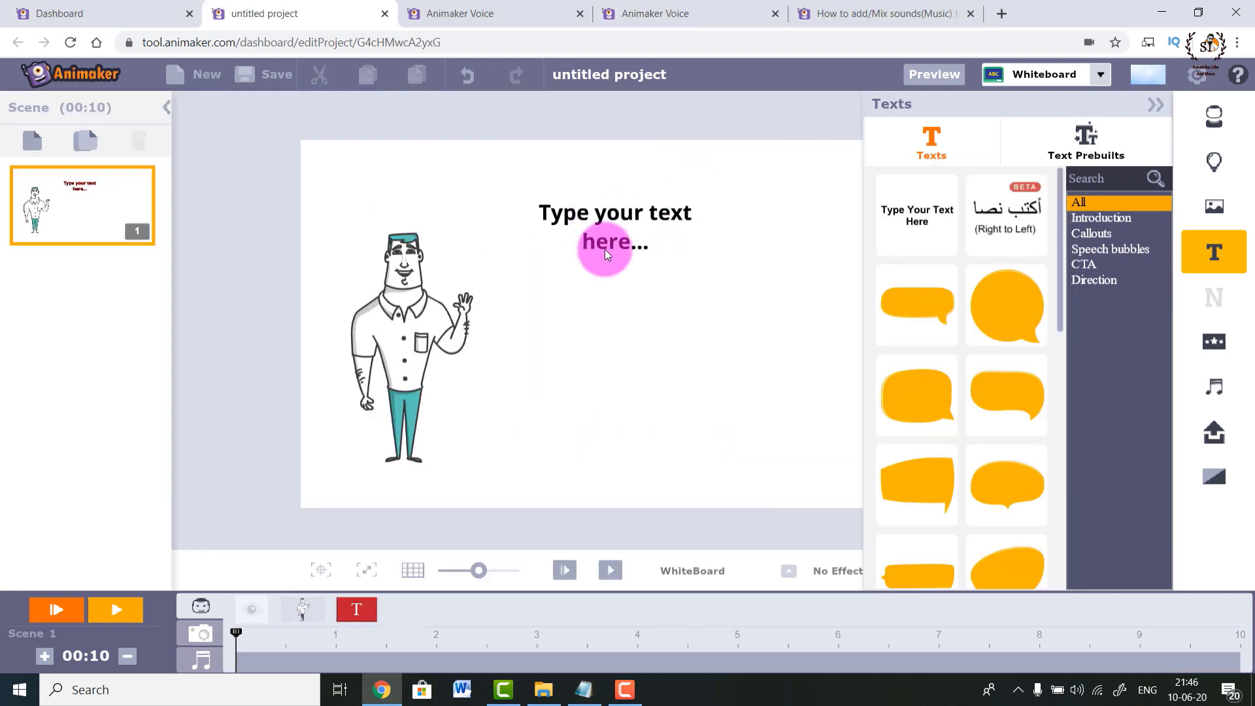
# Replace the text box's placeholder with the copied line "Hello Everyone - Welcome to Today's Class".
pyautogui.doubleClick(606, 245)
pyautogui.rightClick(626, 222)
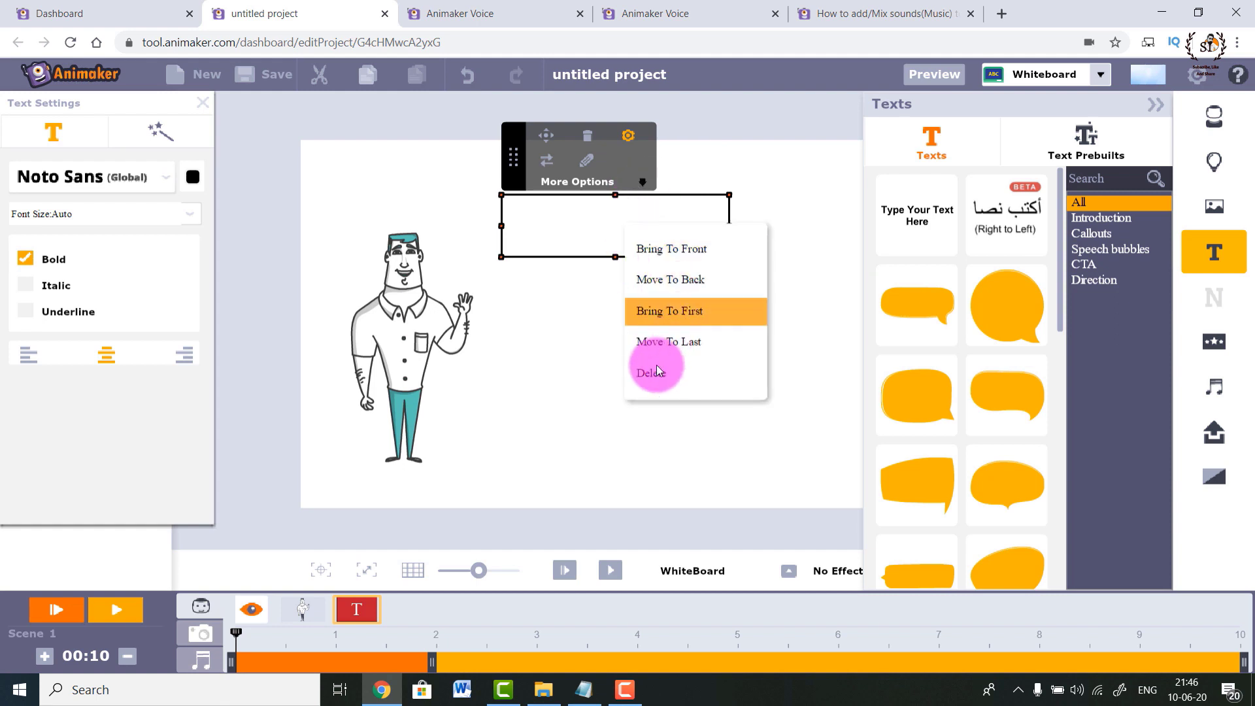
pyautogui.click(571, 216)
pyautogui.hotkey('ctrl', 'v')
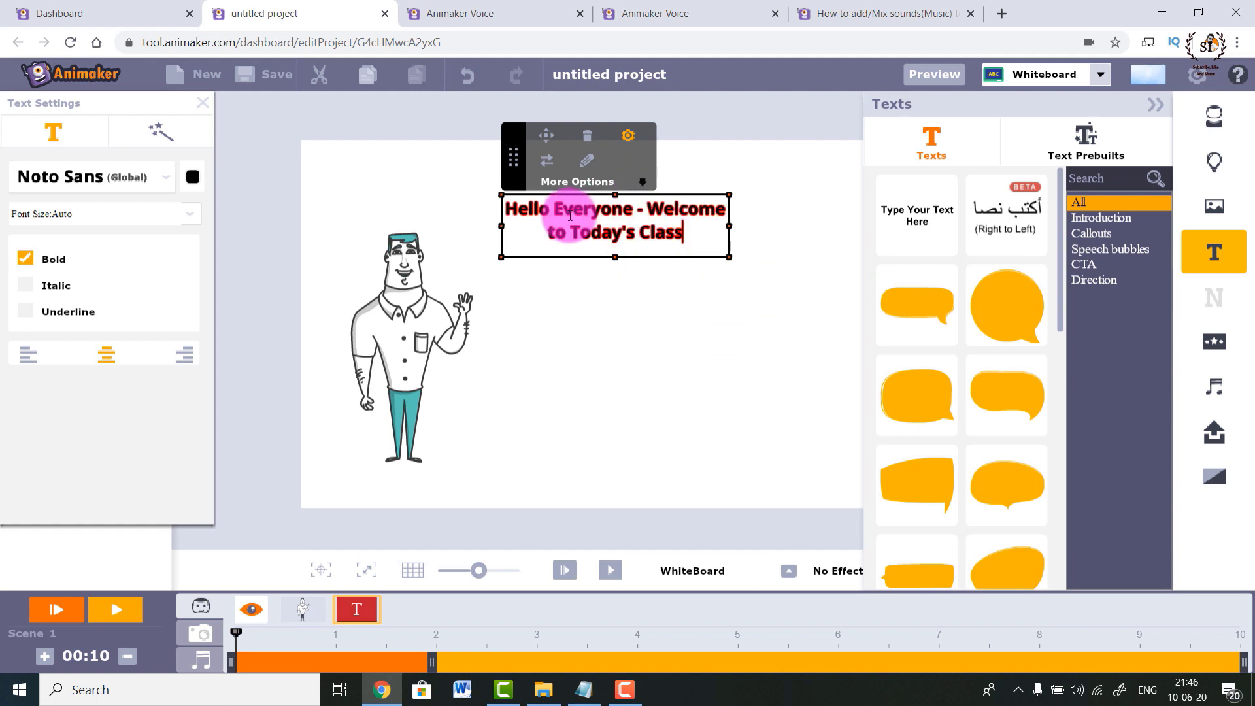
pyautogui.click(739, 367)
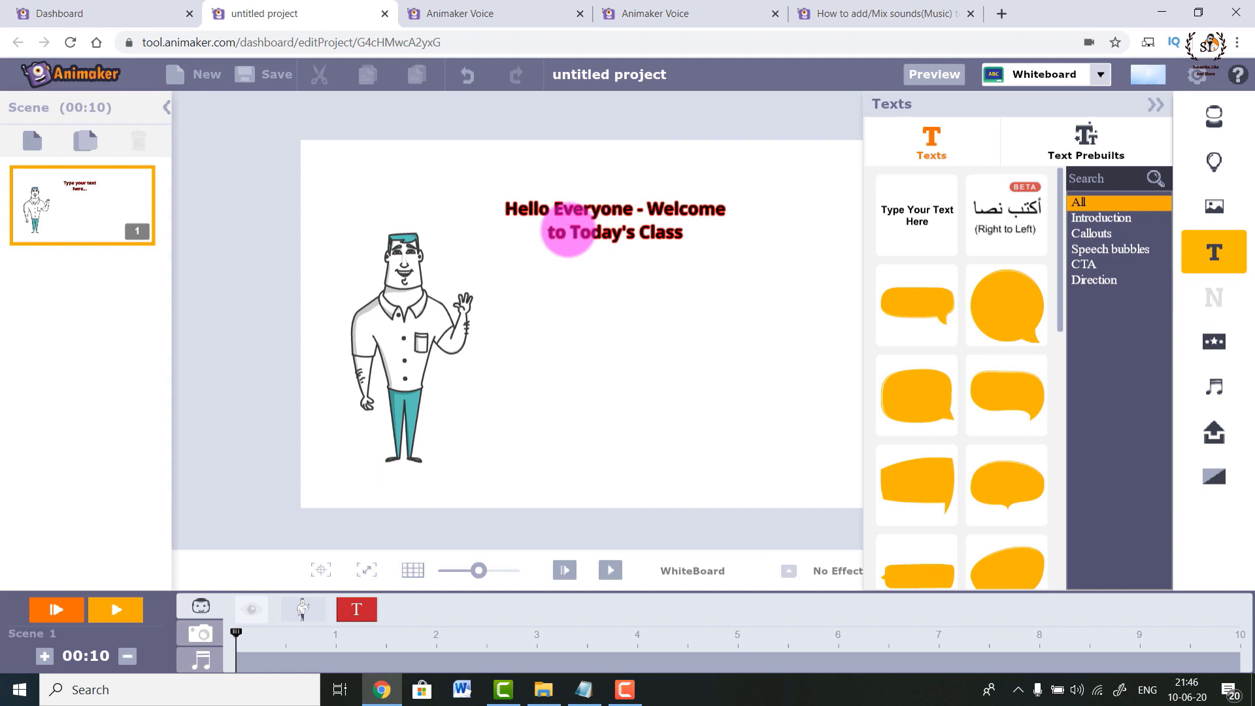
# Enlarge the greeting text and position it across the upper area beside the character, closing the text collection.
pyautogui.click(568, 230)
pyautogui.moveTo(561, 230); pyautogui.dragTo(687, 230)
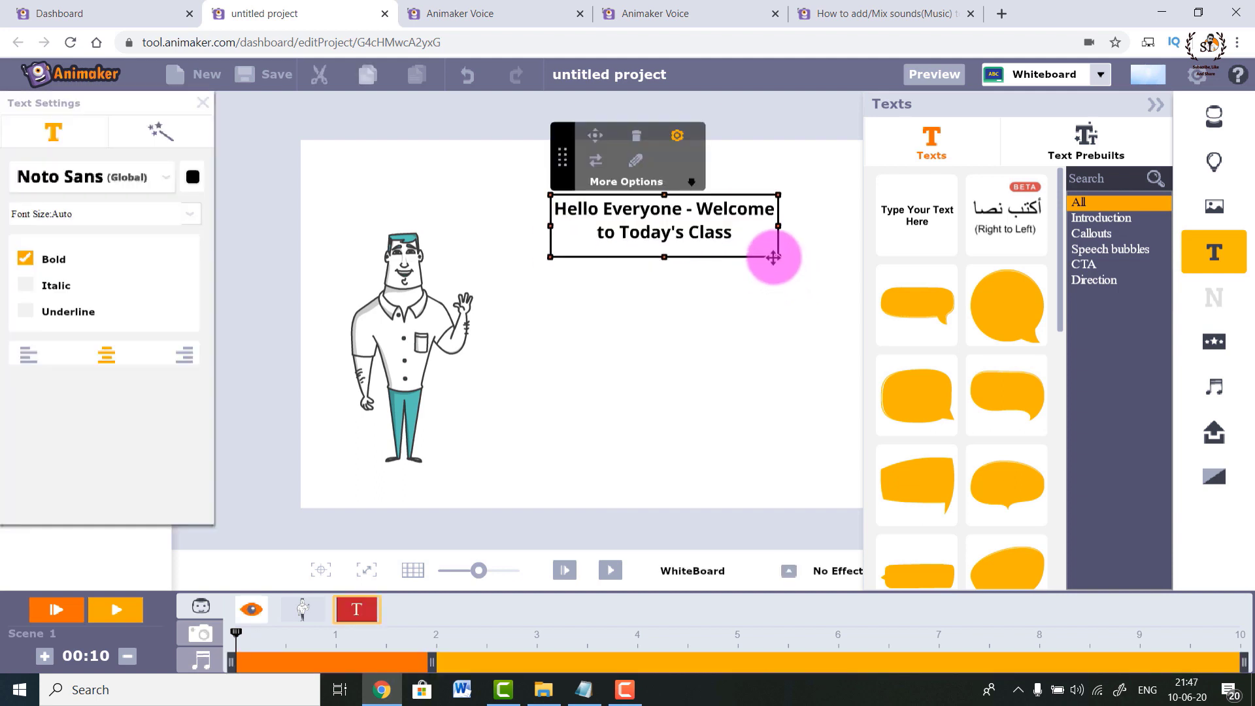
pyautogui.moveTo(778, 257); pyautogui.dragTo(799, 364)
pyautogui.moveTo(732, 221); pyautogui.dragTo(735, 242)
pyautogui.click(787, 384)
pyautogui.click(1156, 106)
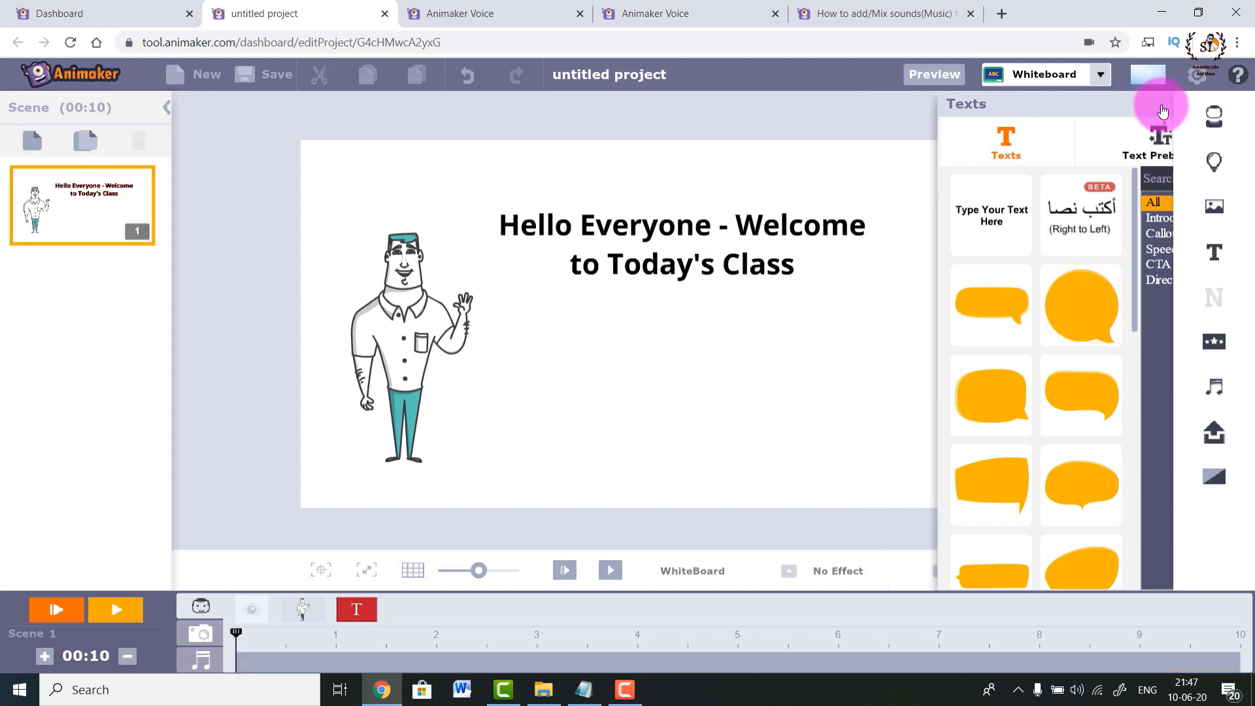
pyautogui.click(661, 271)
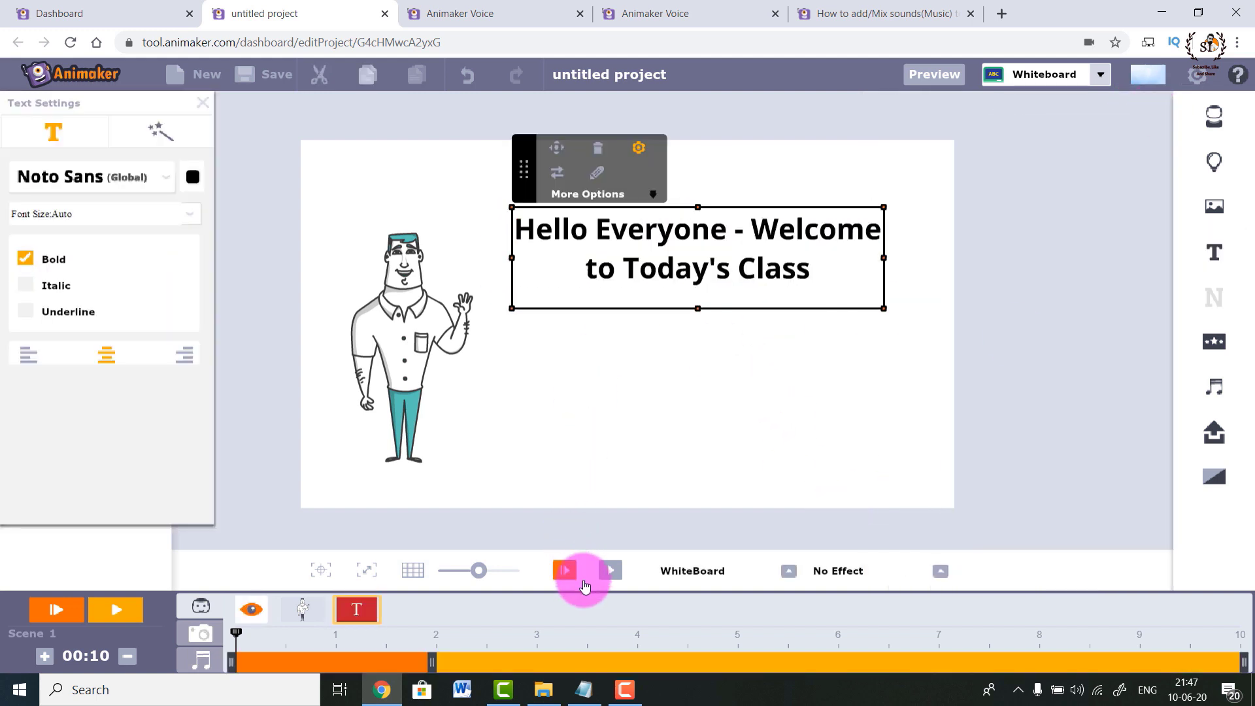
# Play a preview of the scene with the greeting text, stop it and clear the selection.
pyautogui.click(612, 570)
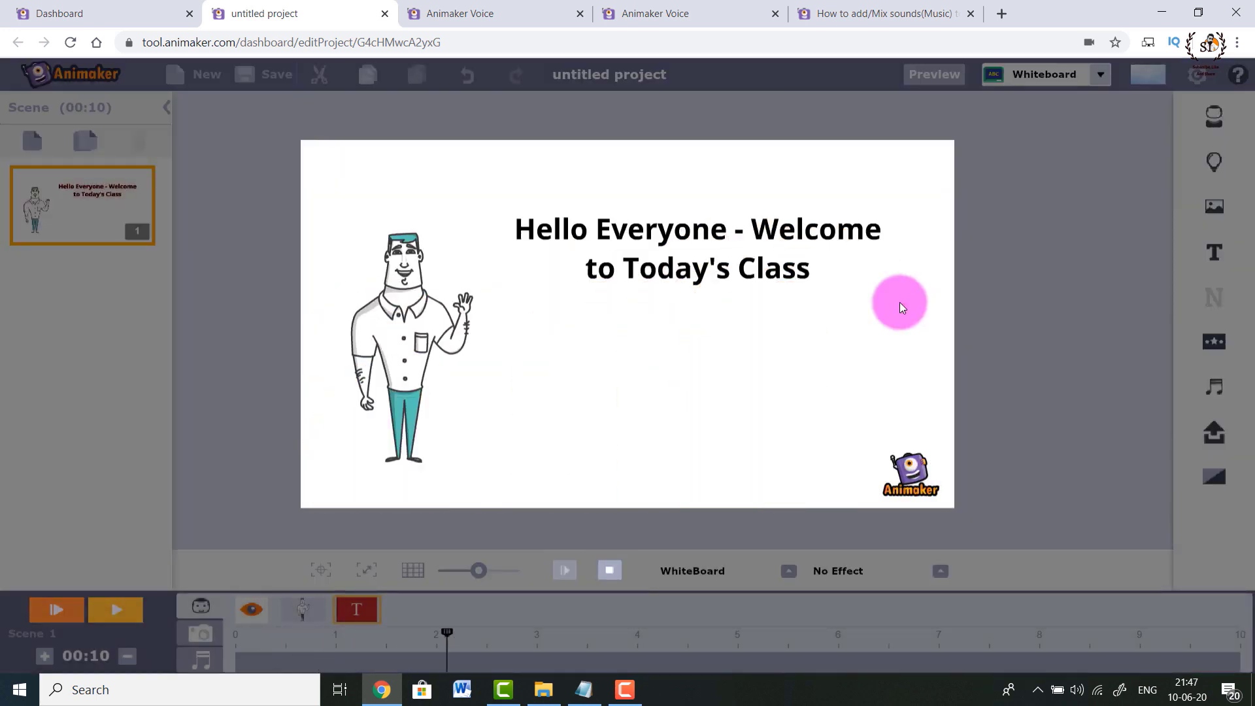
pyautogui.click(611, 572)
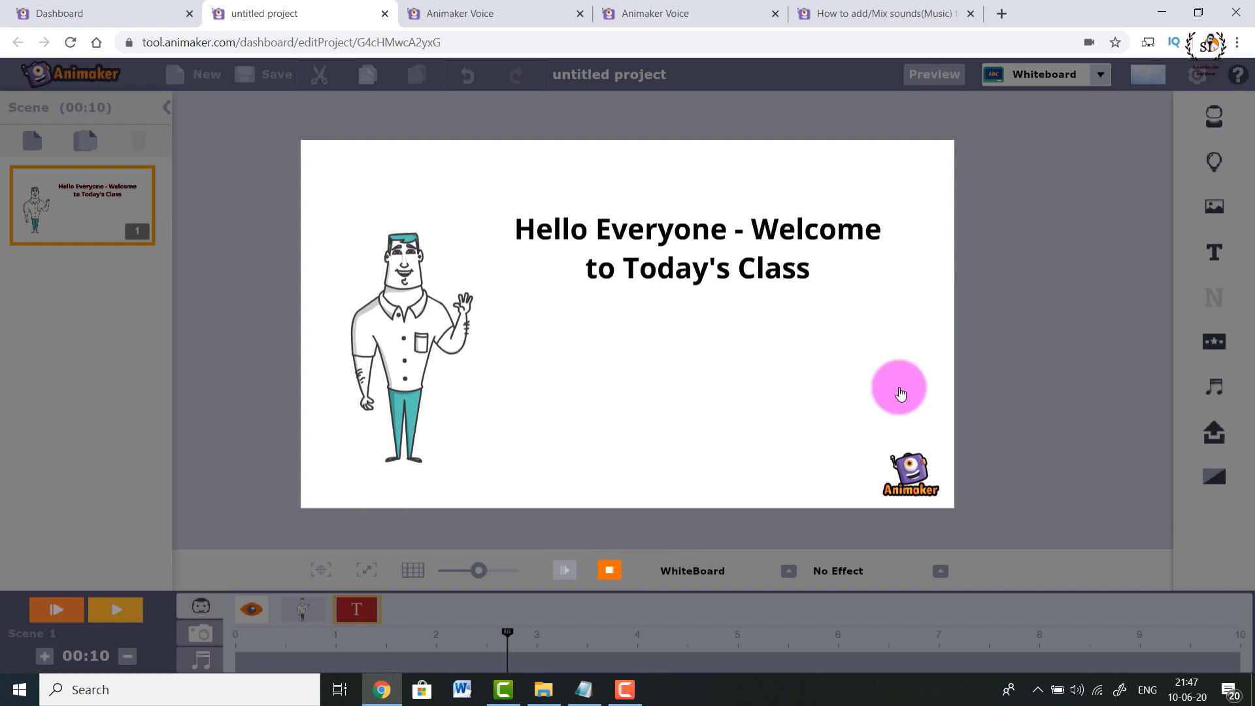
pyautogui.click(952, 428)
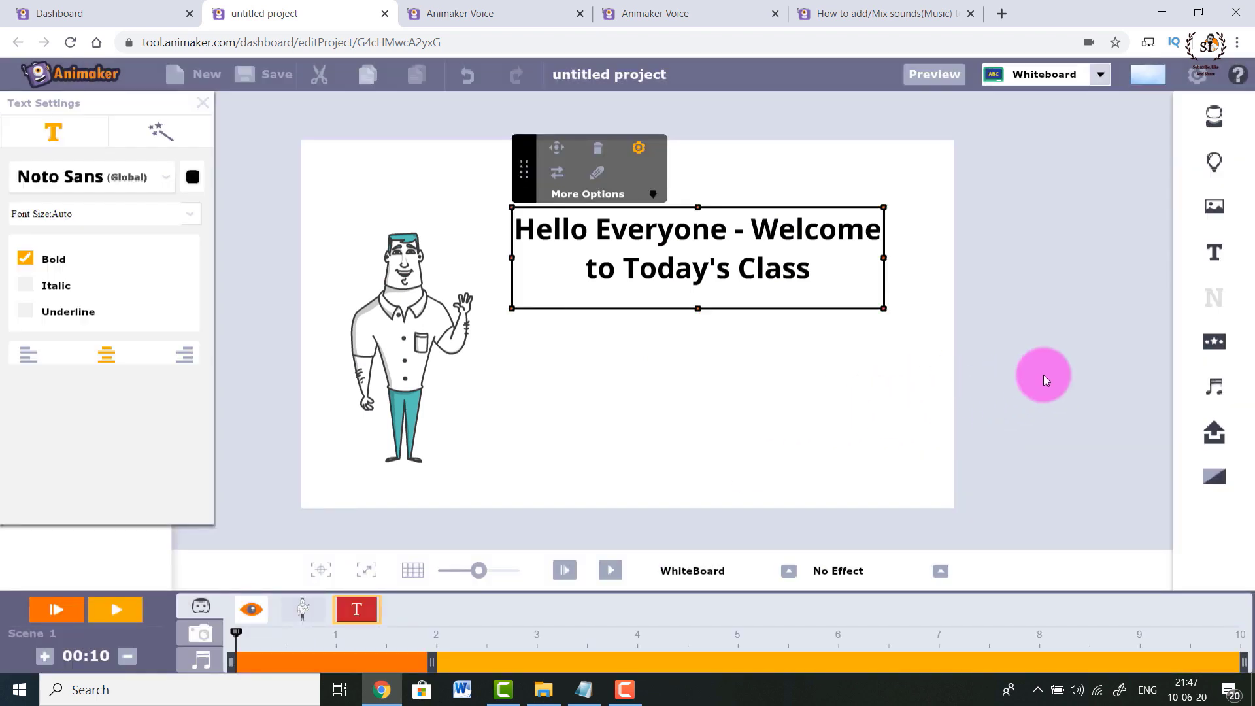
pyautogui.click(1060, 371)
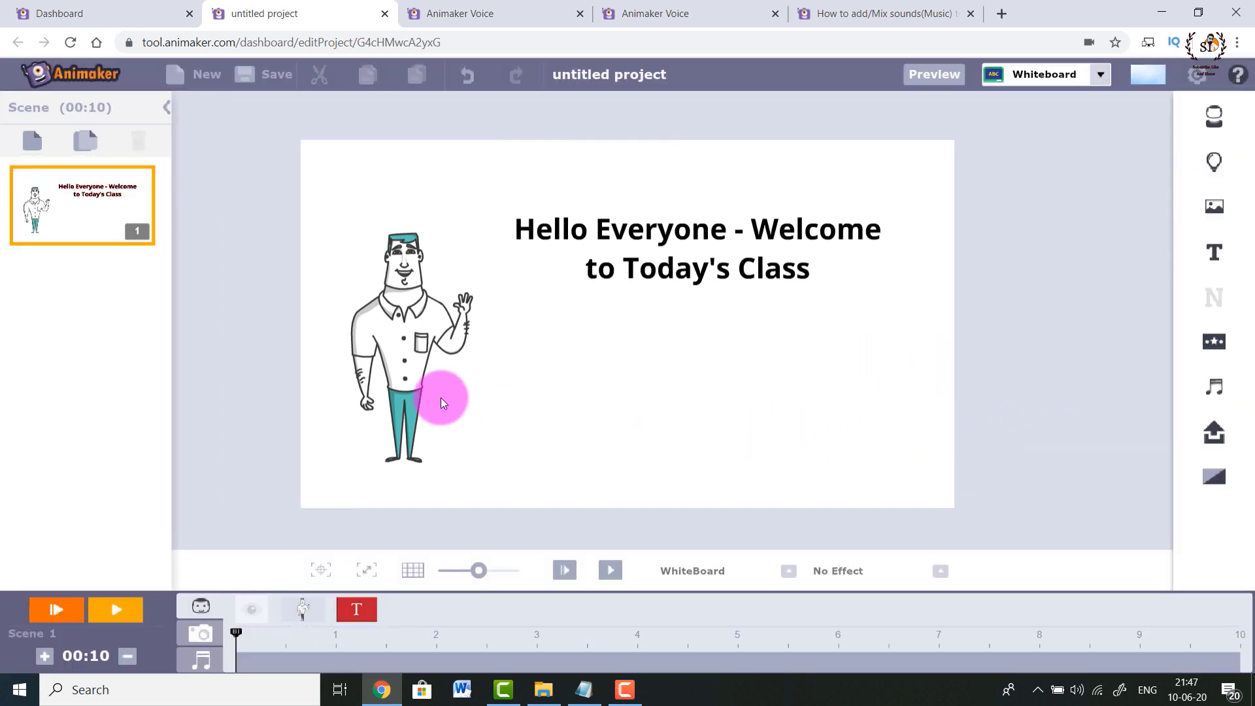
# Inspect the entry timing of the character and the greeting text on the timeline, and preview the scene again.
pyautogui.click(314, 665)
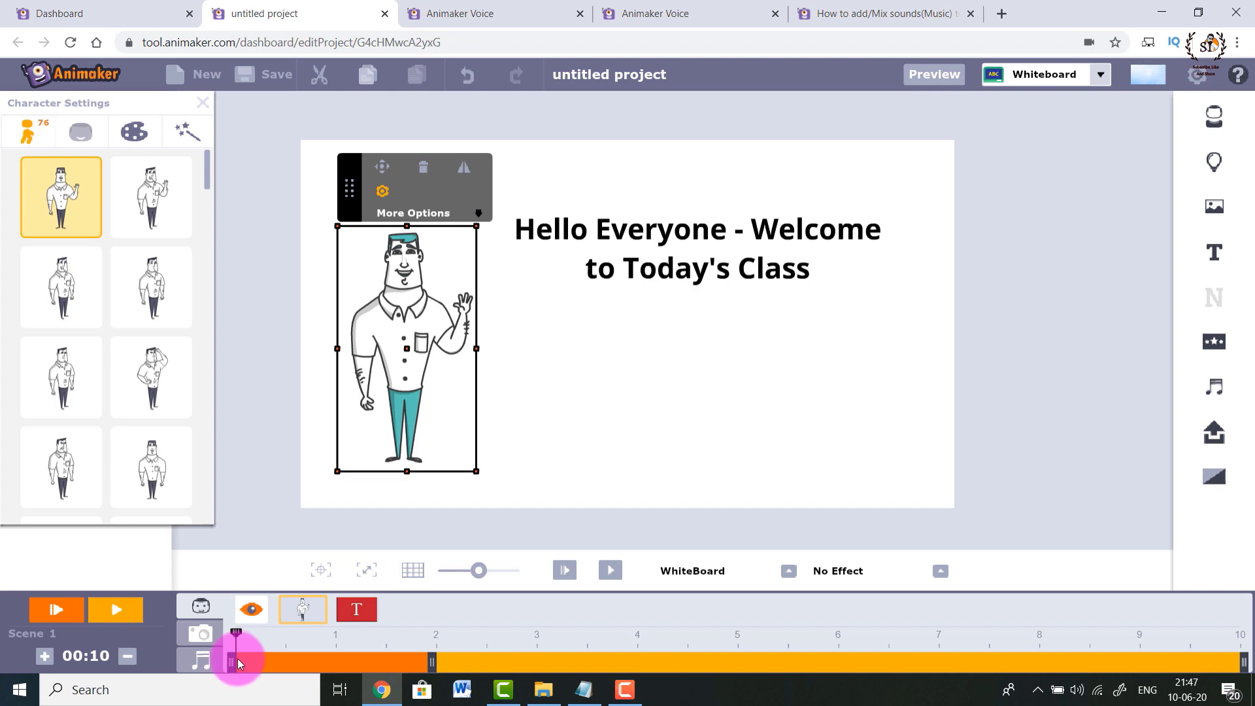
pyautogui.click(432, 662)
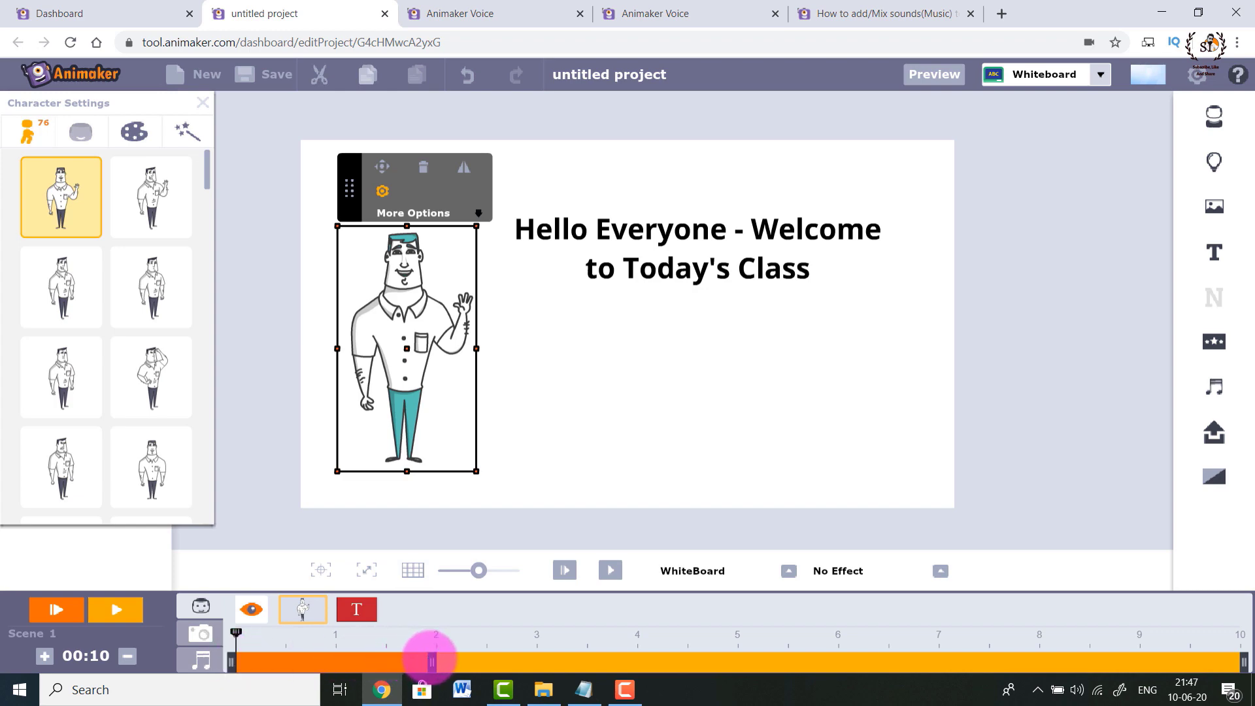
pyautogui.click(565, 570)
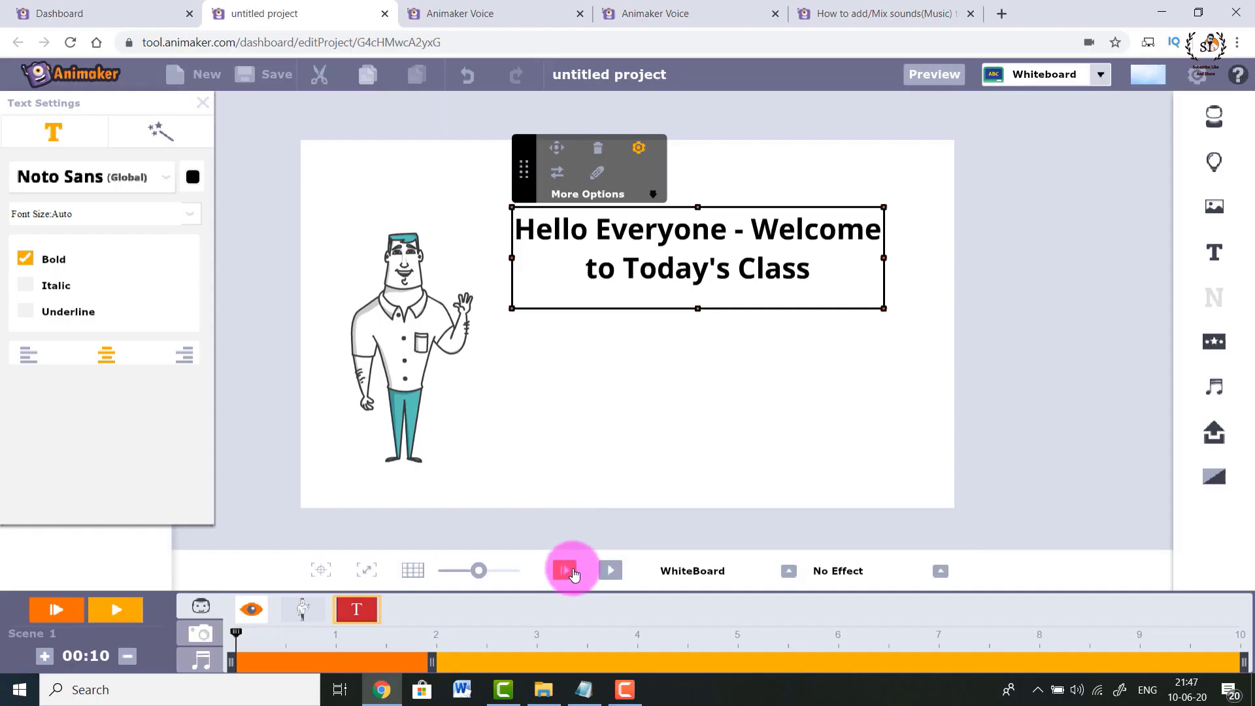
pyautogui.click(620, 577)
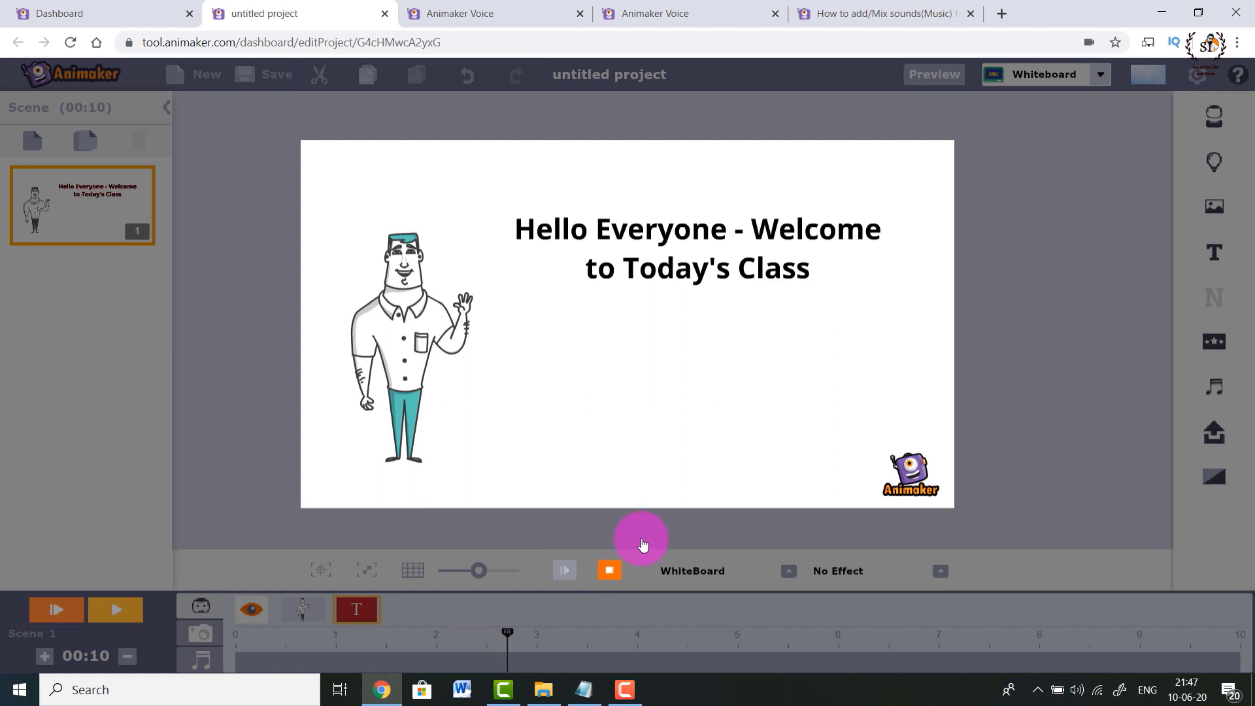
pyautogui.click(610, 571)
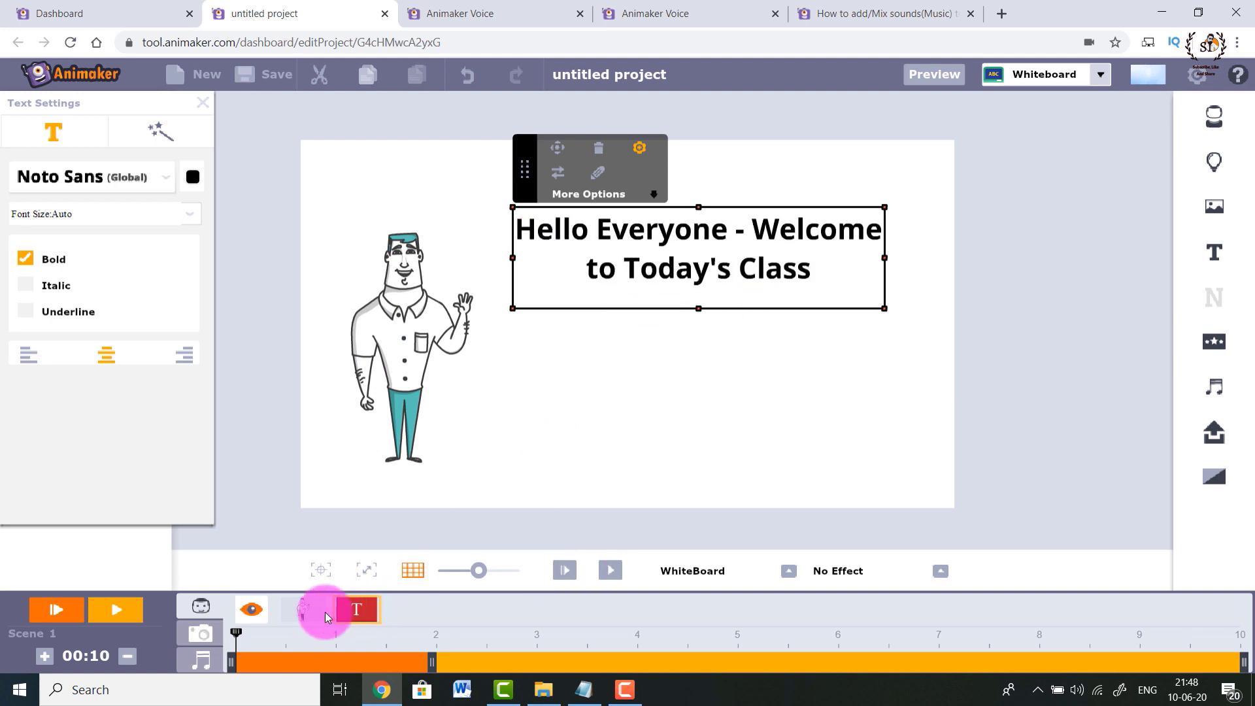
# Delay the greeting text's entry to the 2-second mark and preview the scene from its start.
pyautogui.moveTo(232, 666); pyautogui.dragTo(432, 666)
pyautogui.moveTo(490, 632); pyautogui.dragTo(318, 640)
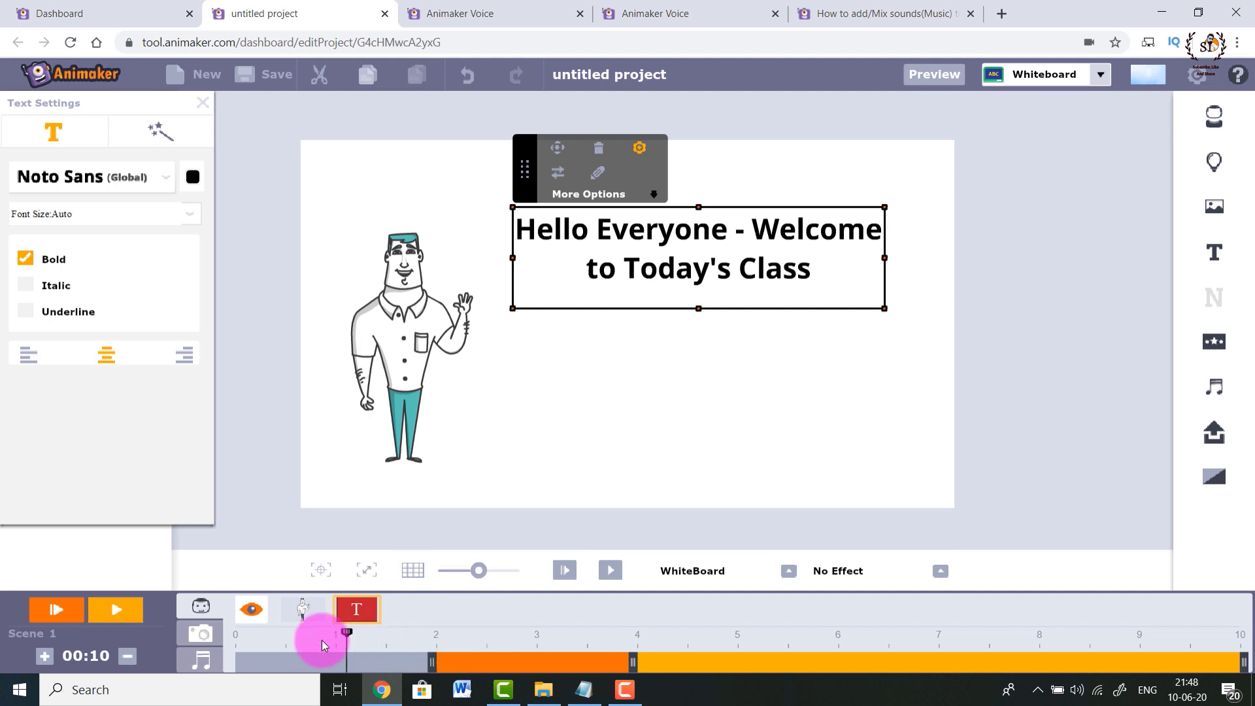
pyautogui.click(237, 634)
pyautogui.click(610, 572)
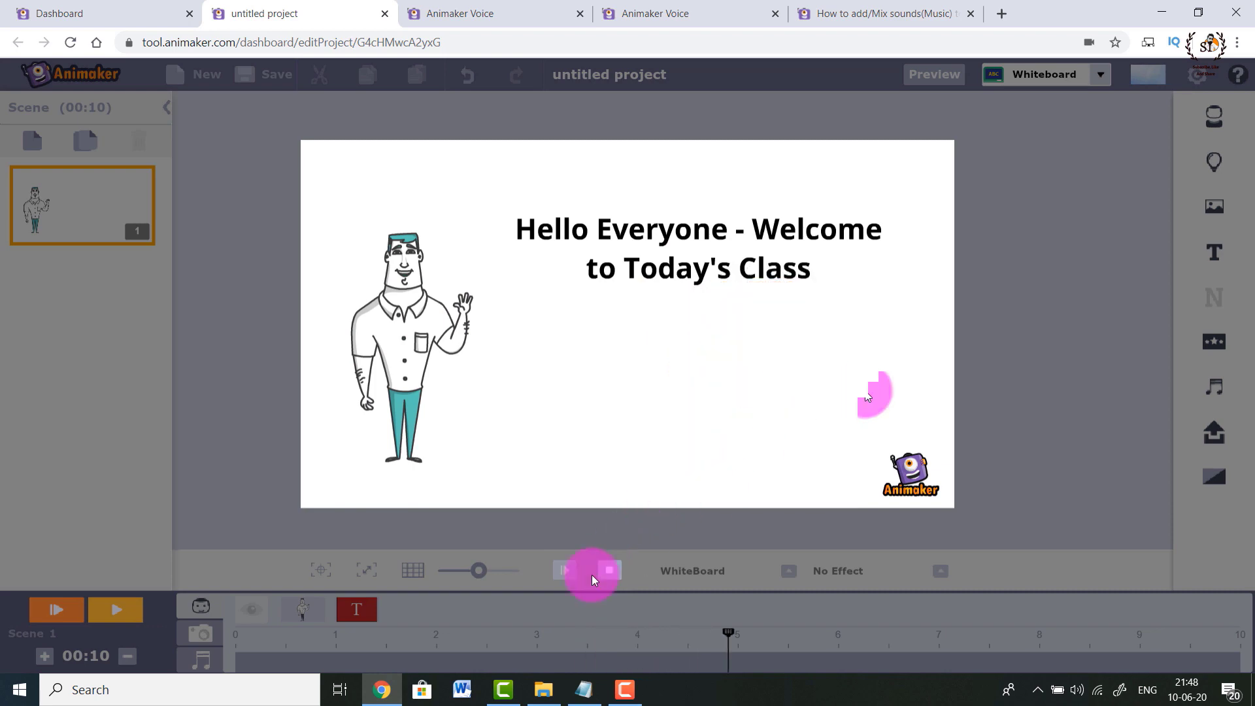
pyautogui.click(609, 570)
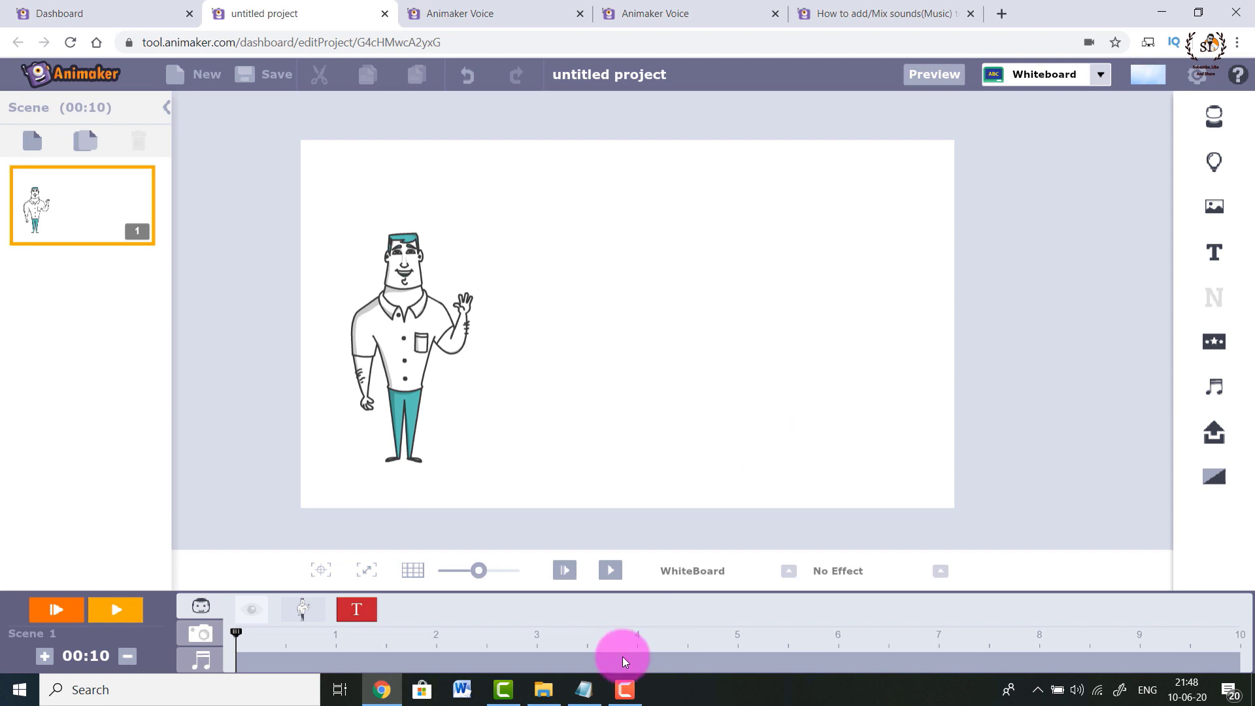
# Preview the scene and copy the second script line, "Today we are going to learn What is Cryptography", from Notepad, returning to the editor.
pyautogui.click(614, 568)
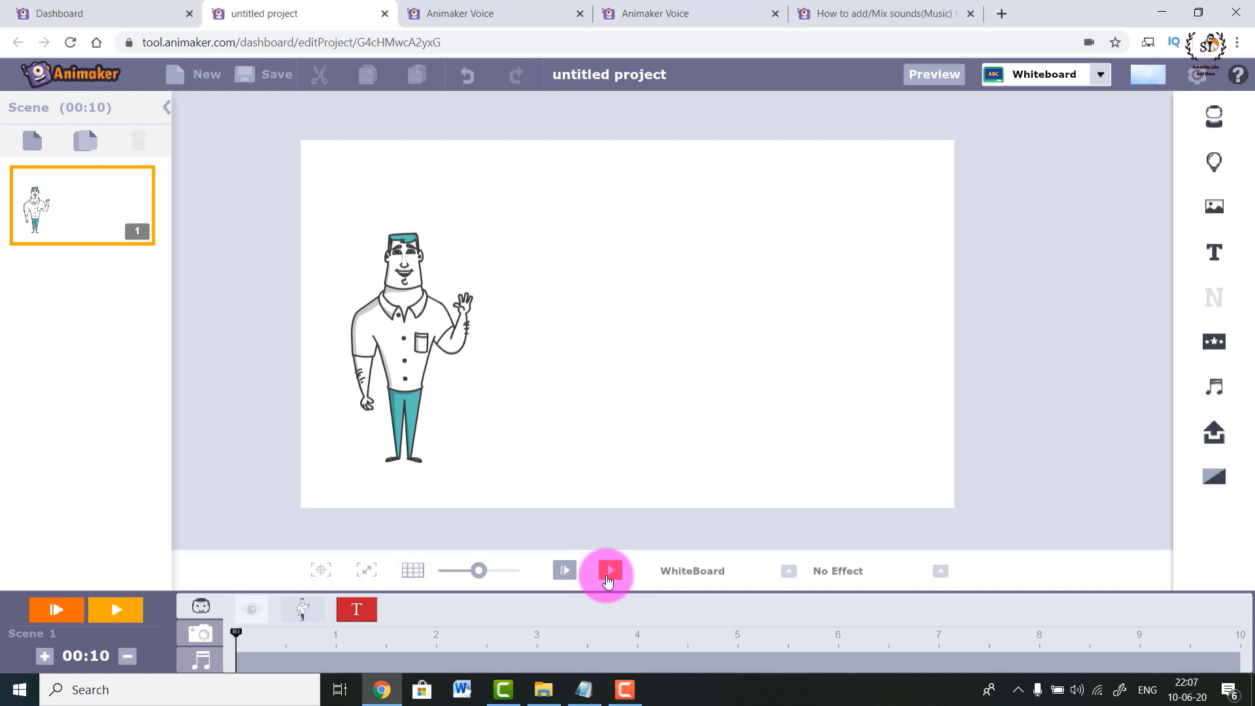
pyautogui.click(610, 569)
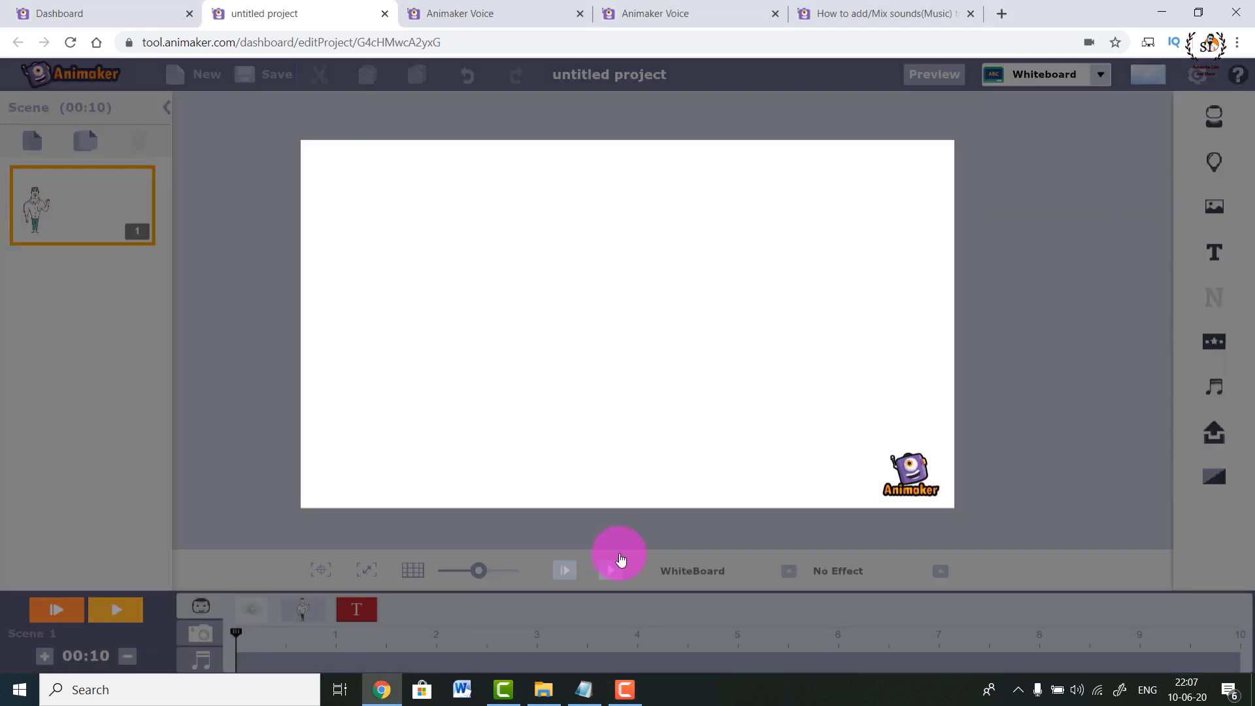
pyautogui.click(584, 690)
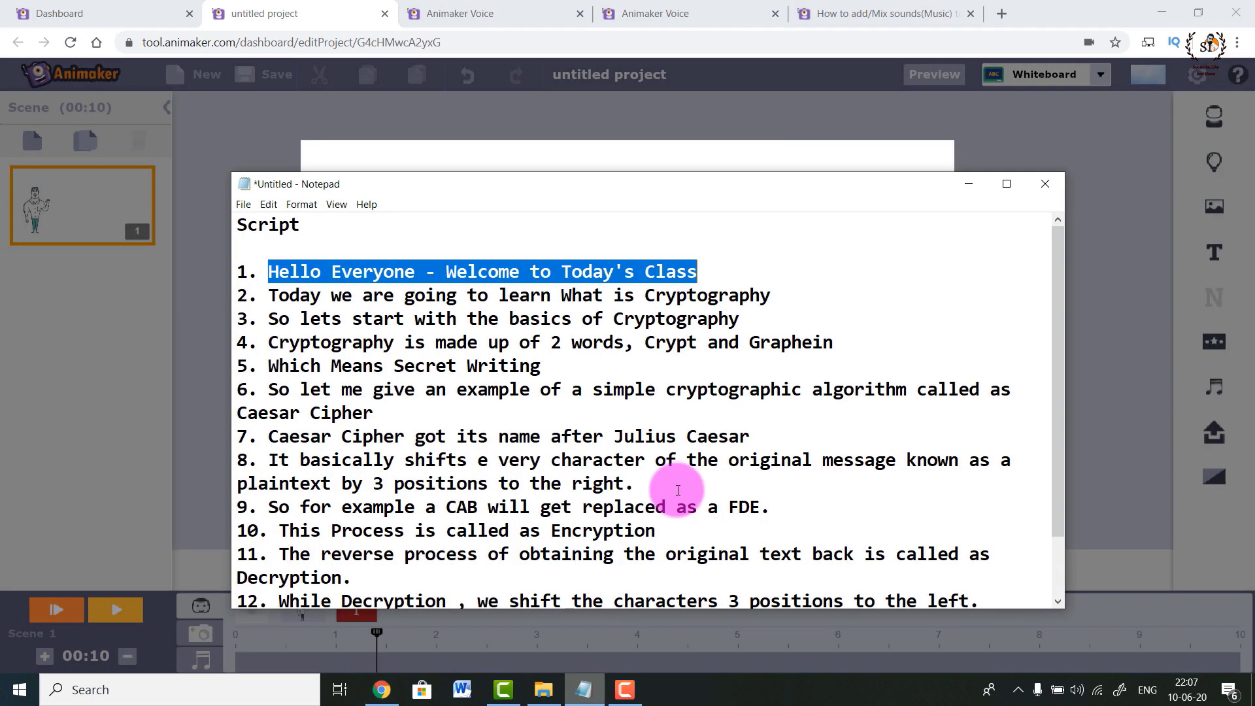
pyautogui.moveTo(772, 295); pyautogui.dragTo(270, 288)
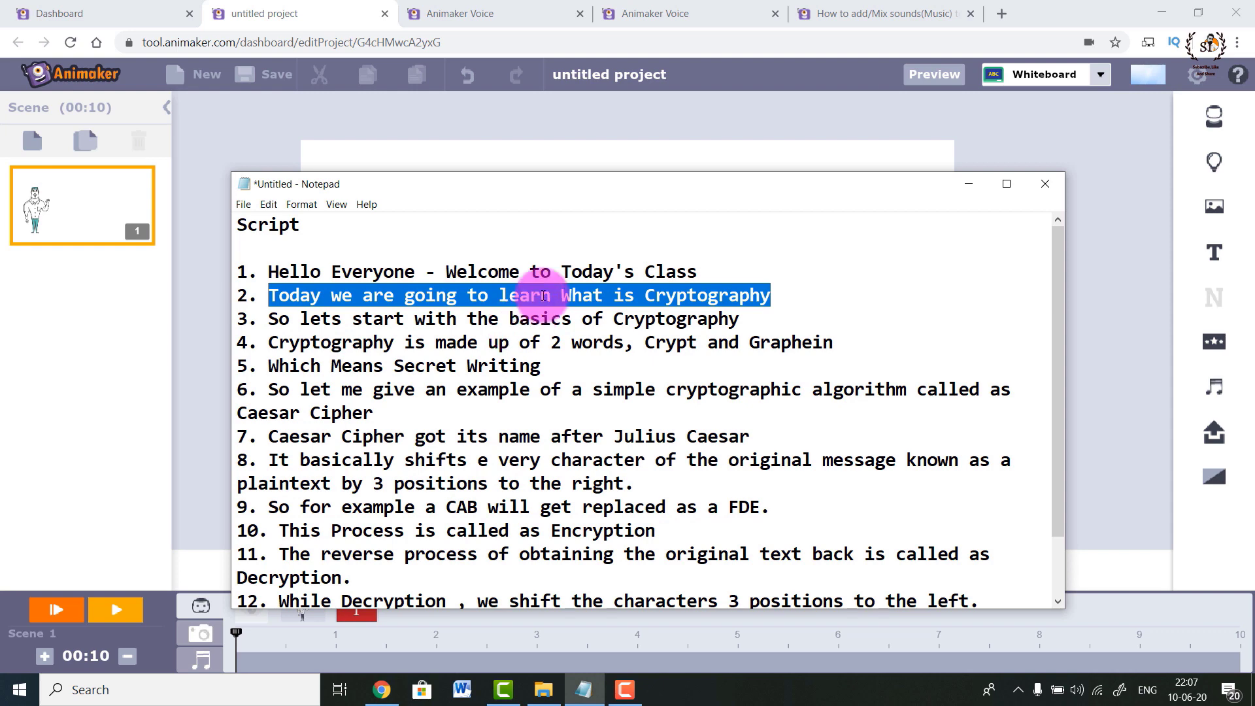
pyautogui.rightClick(457, 296)
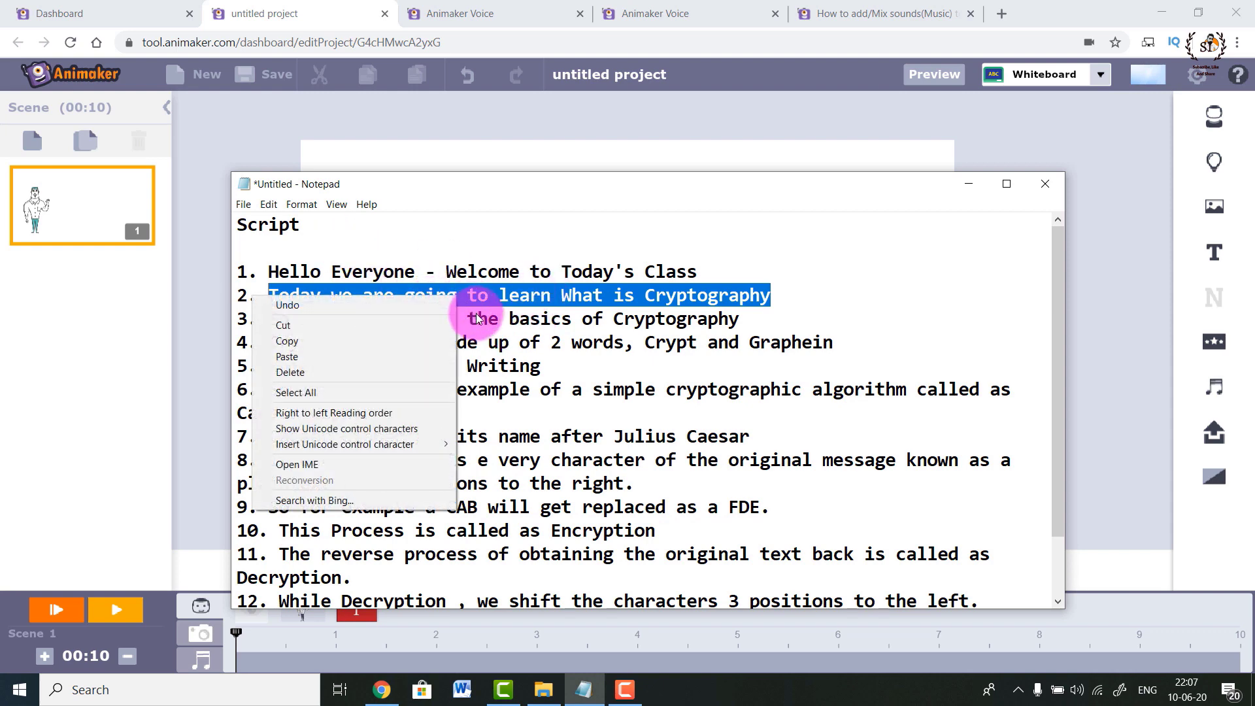
pyautogui.click(322, 335)
pyautogui.click(969, 185)
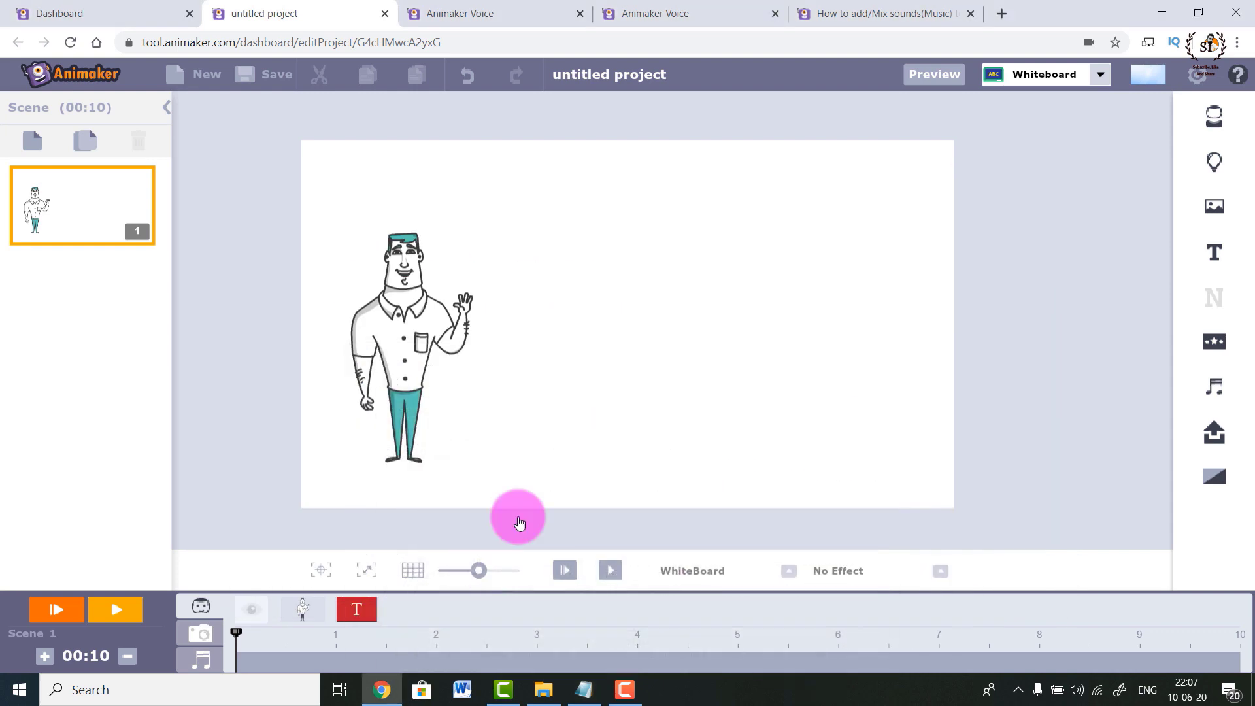
# Shorten the character and the greeting text on the first scene's timeline so both end at the 4-second mark.
pyautogui.click(335, 634)
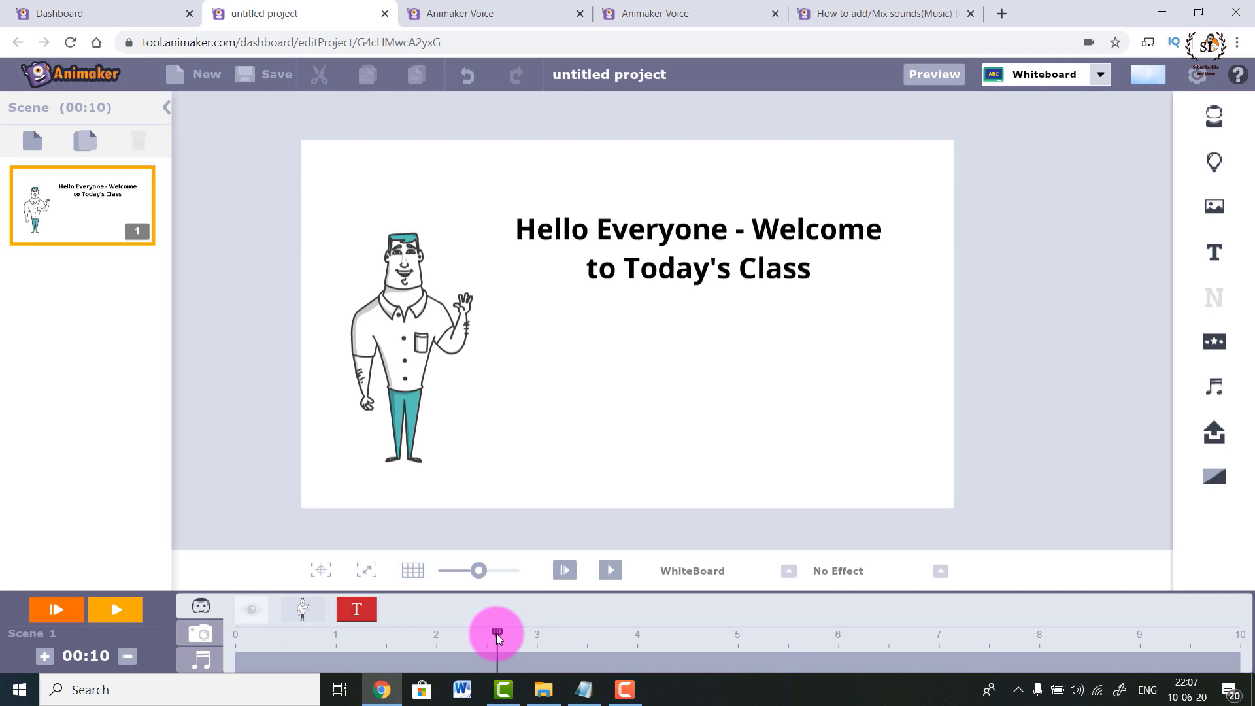
pyautogui.moveTo(497, 633); pyautogui.dragTo(681, 633)
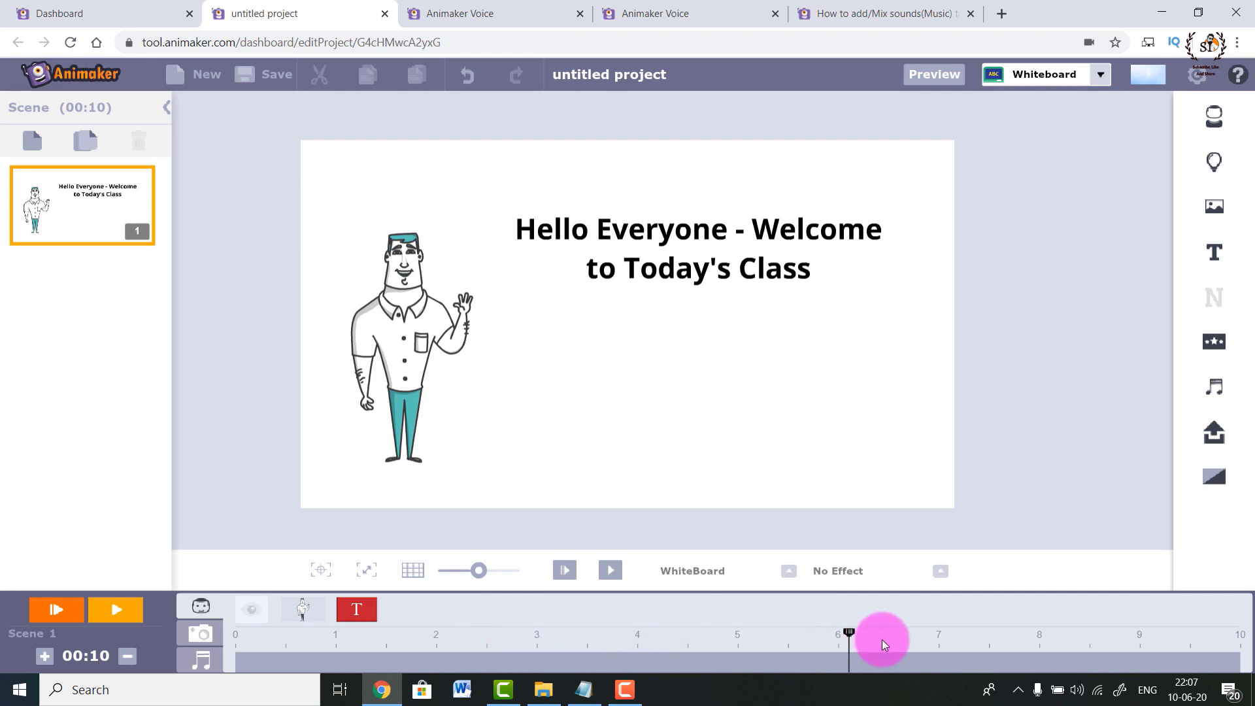
pyautogui.moveTo(1104, 629); pyautogui.dragTo(629, 658)
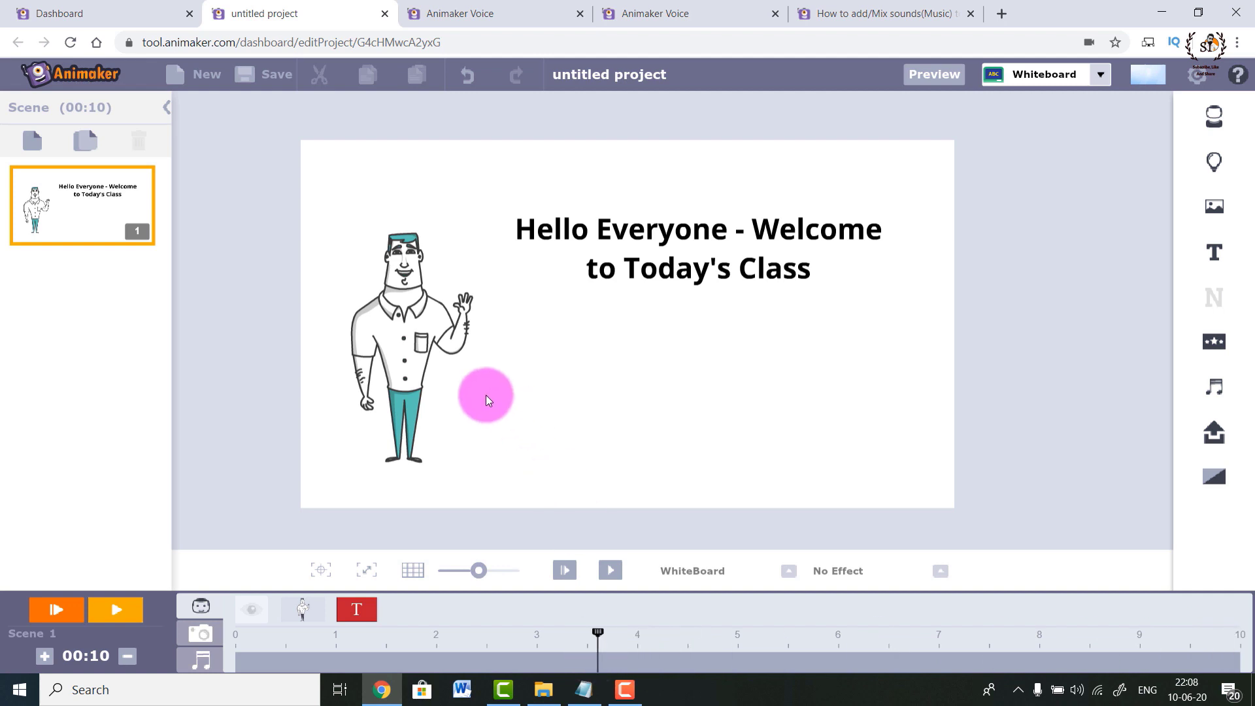
pyautogui.click(425, 370)
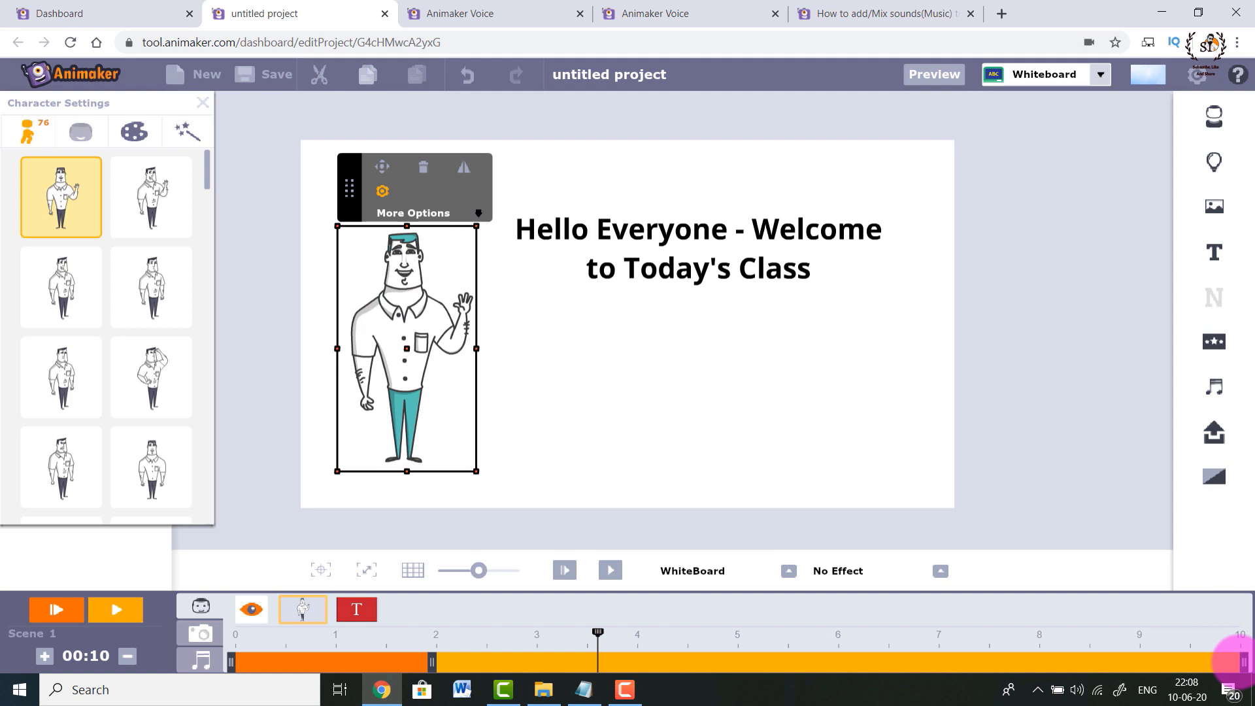
pyautogui.moveTo(1242, 663); pyautogui.dragTo(641, 652)
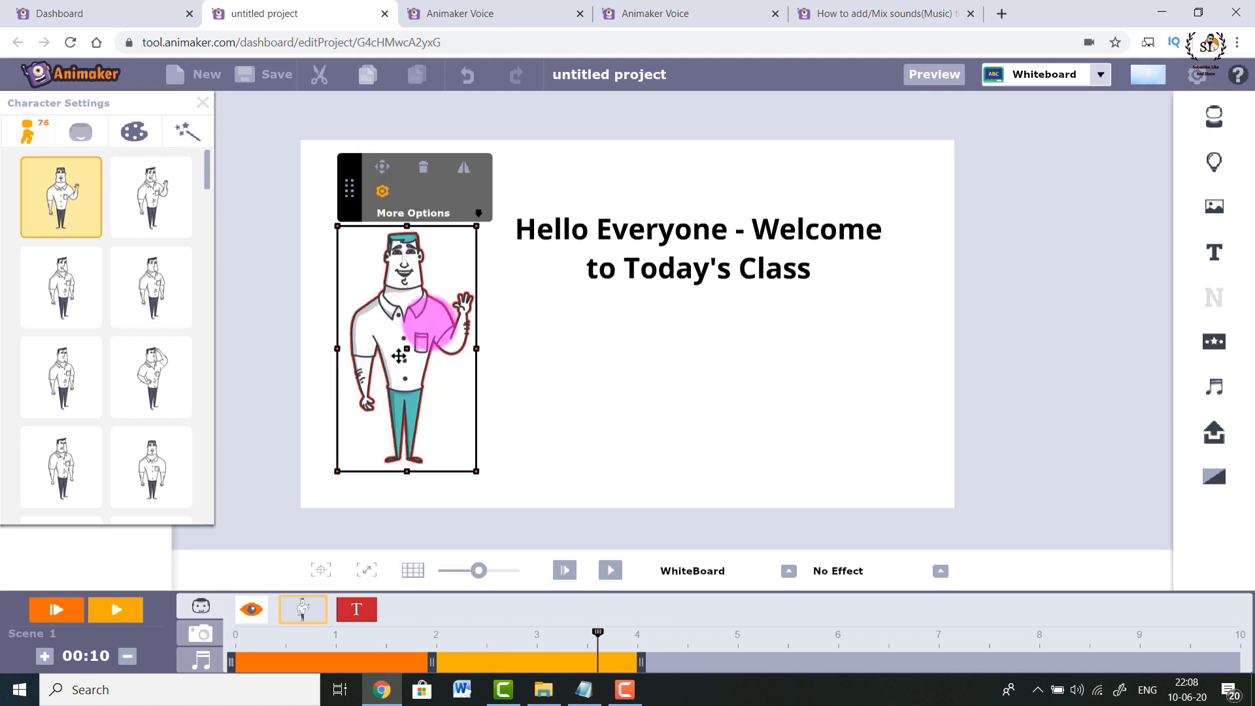
pyautogui.click(607, 259)
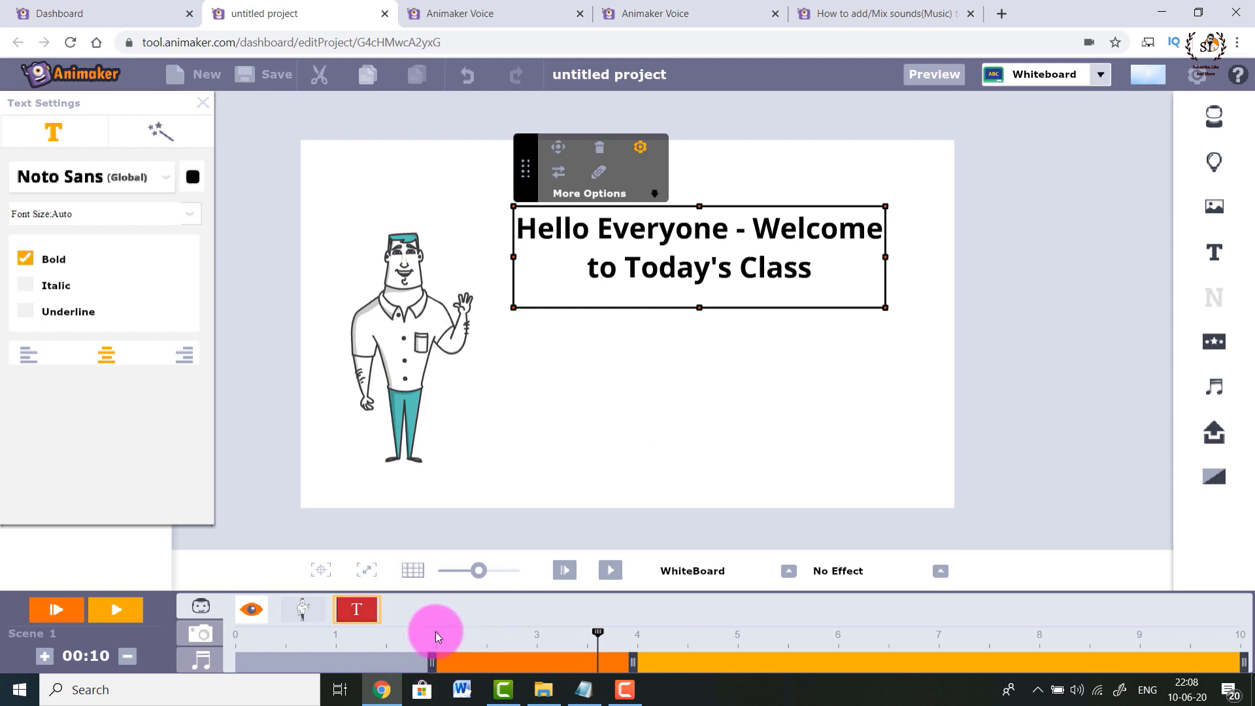
pyautogui.moveTo(1242, 663); pyautogui.dragTo(634, 665)
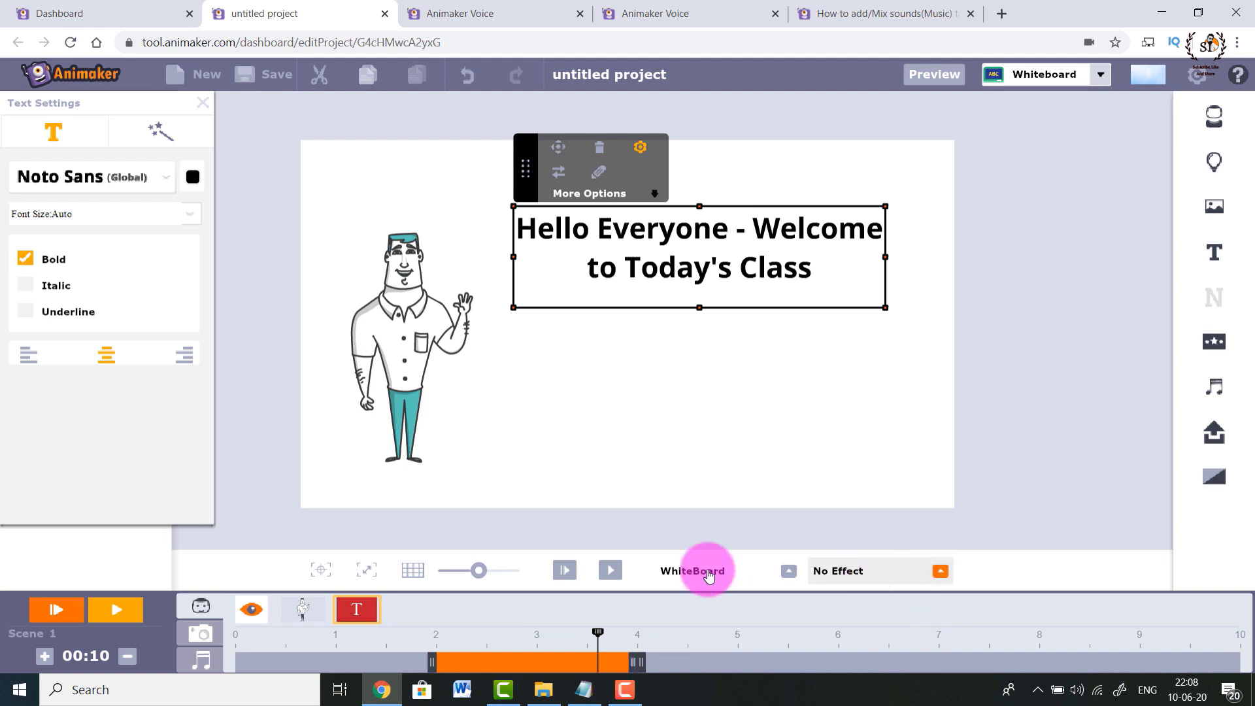
# Return the playhead to the start of the timeline and preview the retimed first scene.
pyautogui.moveTo(595, 635); pyautogui.dragTo(235, 642)
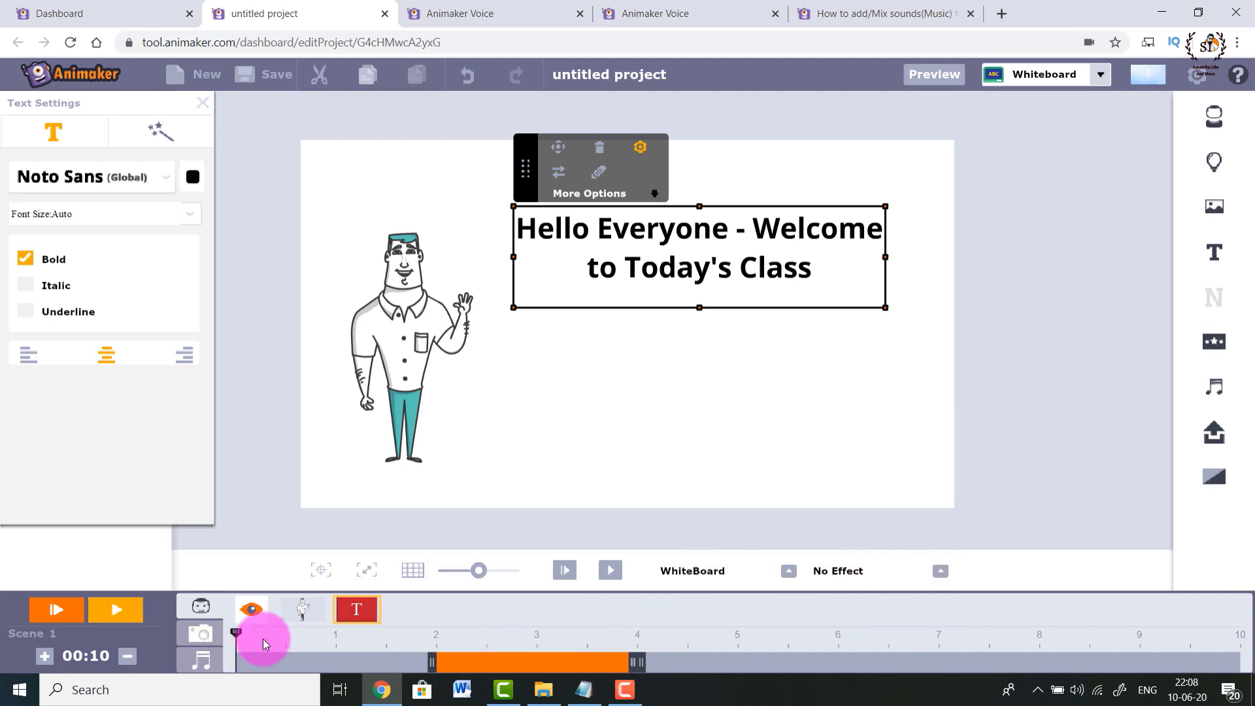
pyautogui.click(262, 638)
pyautogui.click(610, 570)
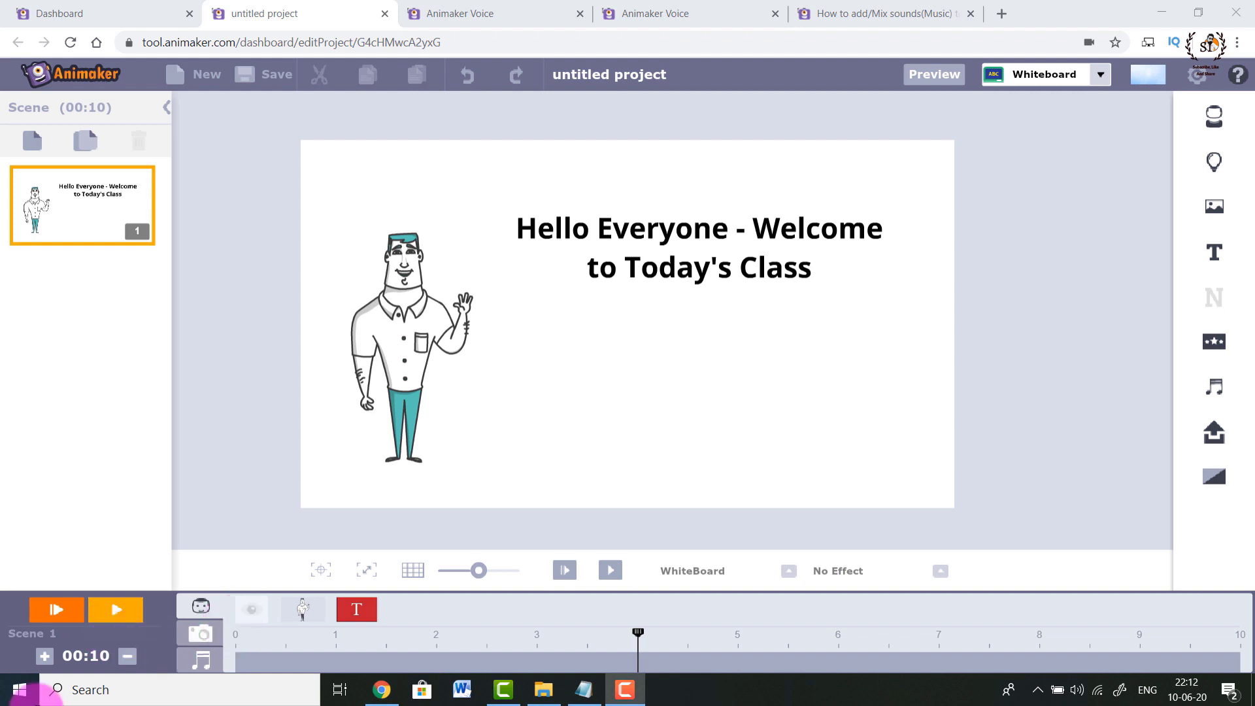
# Reduce the first scene's duration to 4 seconds and play a preview of the shortened scene.
pyautogui.click(128, 656)
pyautogui.click(128, 656)
pyautogui.click(128, 656)
pyautogui.click(128, 656)
pyautogui.click(129, 657)
pyautogui.click(128, 656)
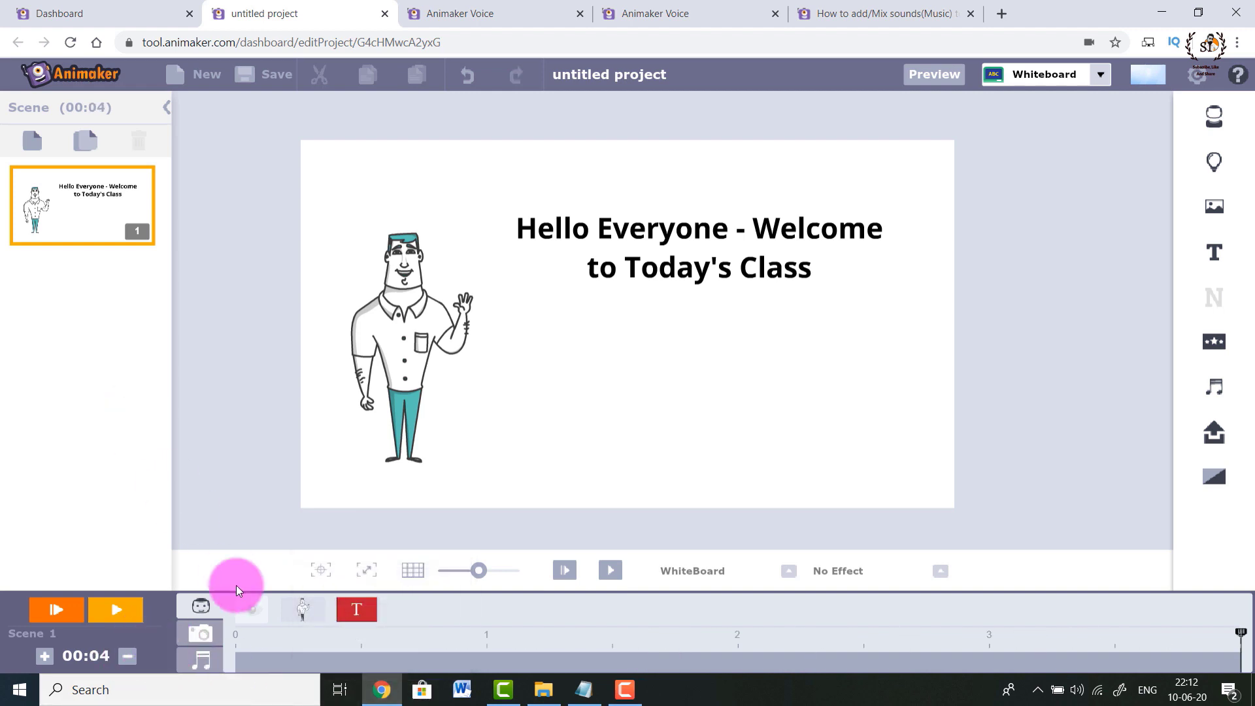
pyautogui.click(608, 570)
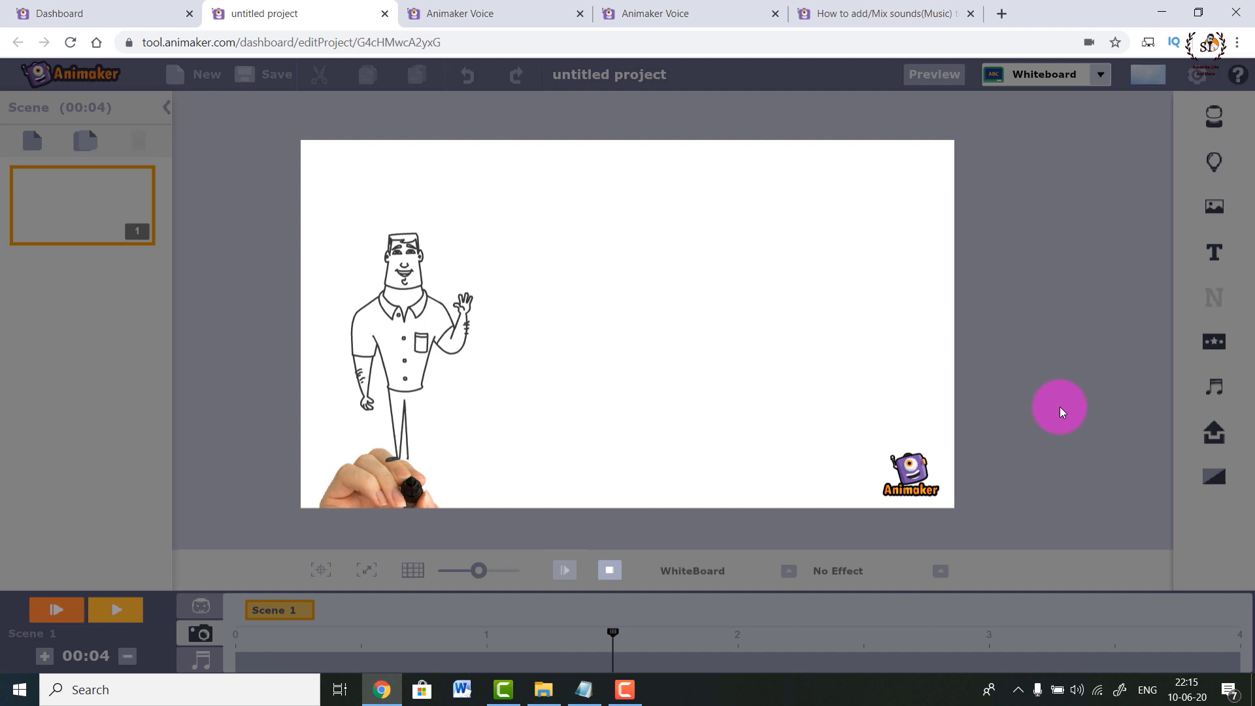
pyautogui.click(611, 572)
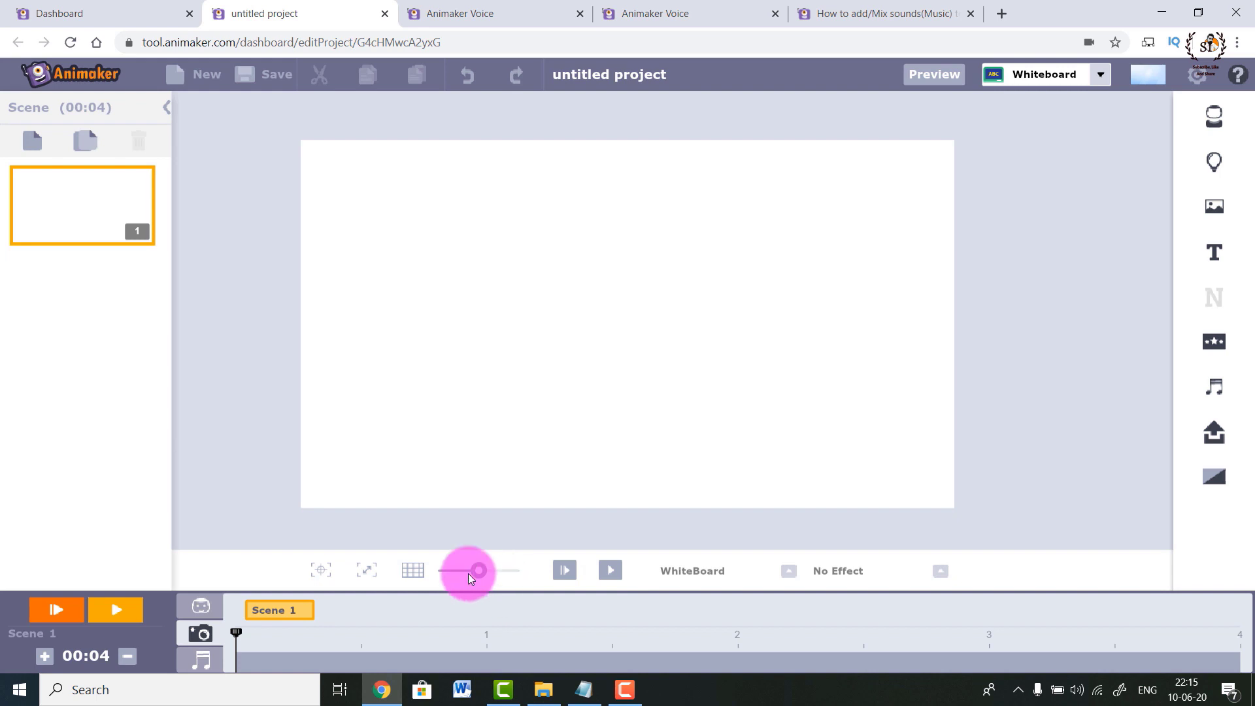
# Add a second scene and place the Basic male character in its centre, closing the character collection.
pyautogui.click(36, 143)
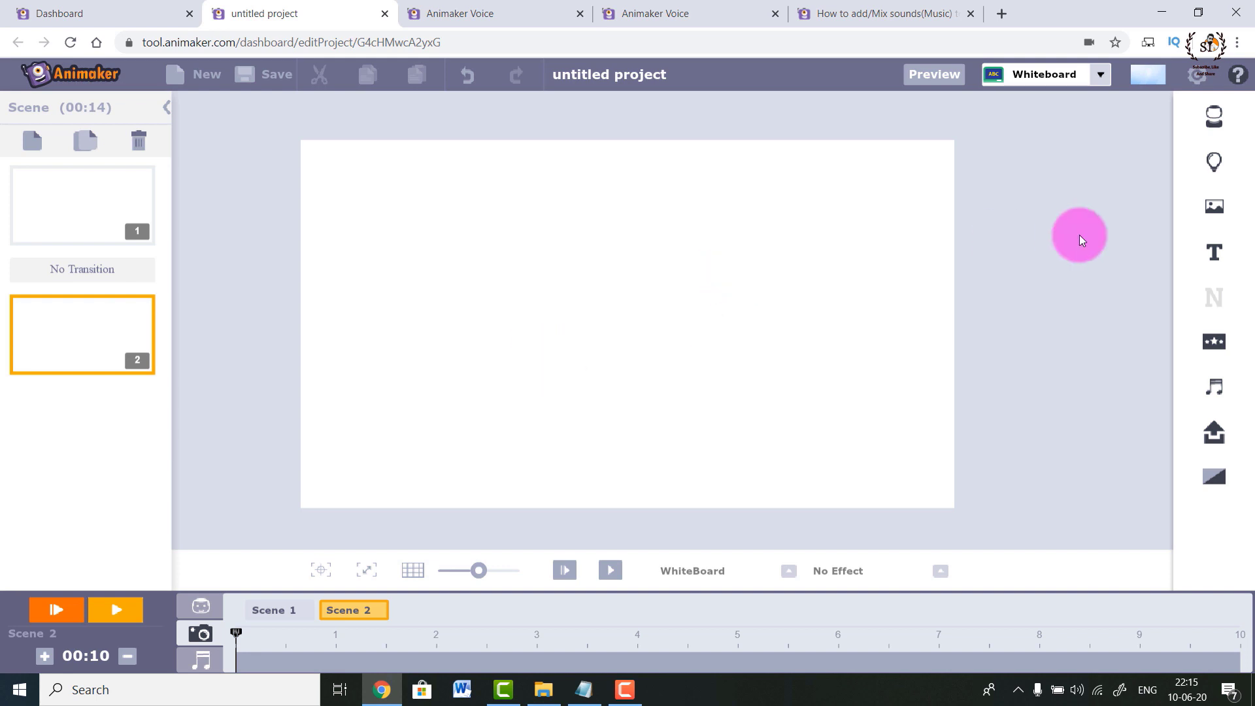
pyautogui.click(1215, 125)
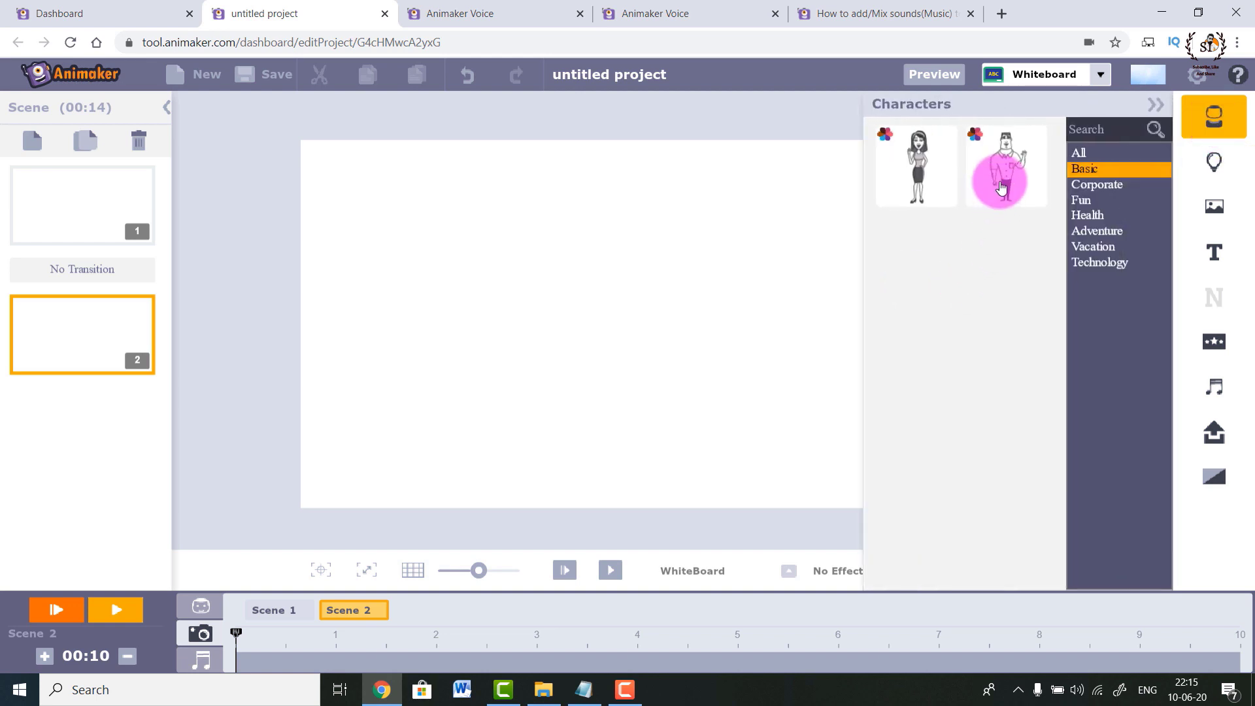
pyautogui.moveTo(1015, 177); pyautogui.dragTo(633, 365)
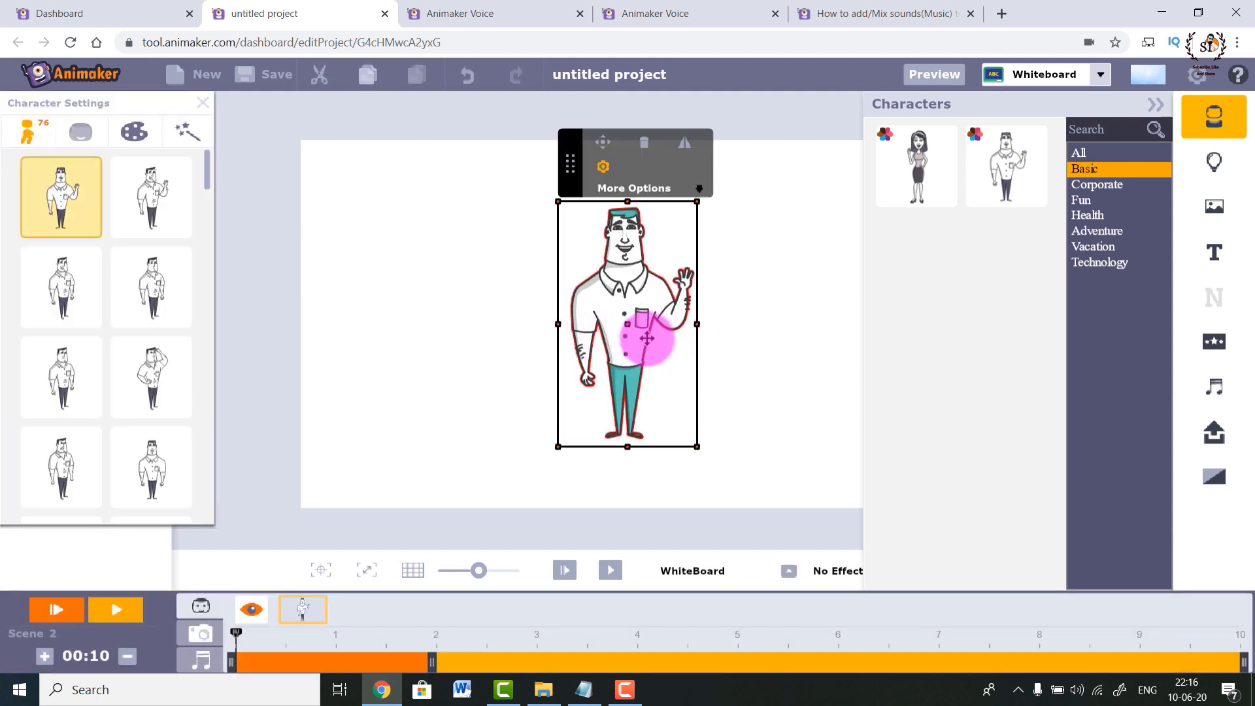
pyautogui.click(760, 109)
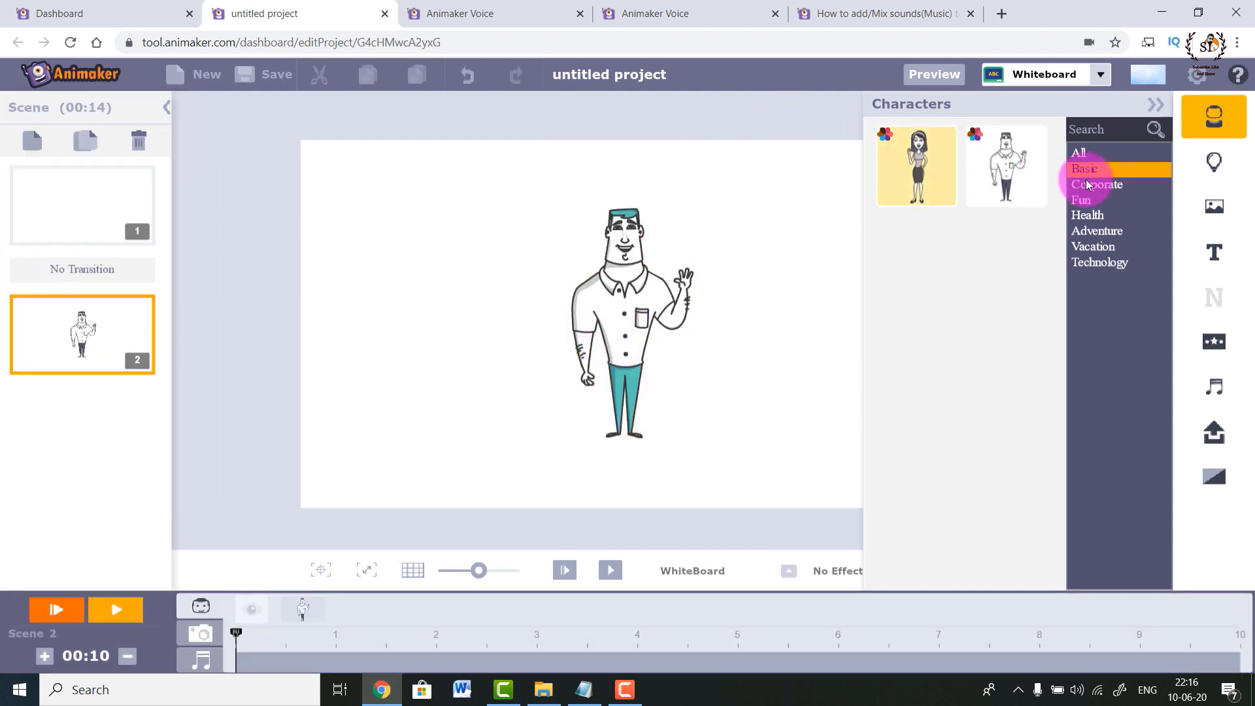
pyautogui.click(1156, 103)
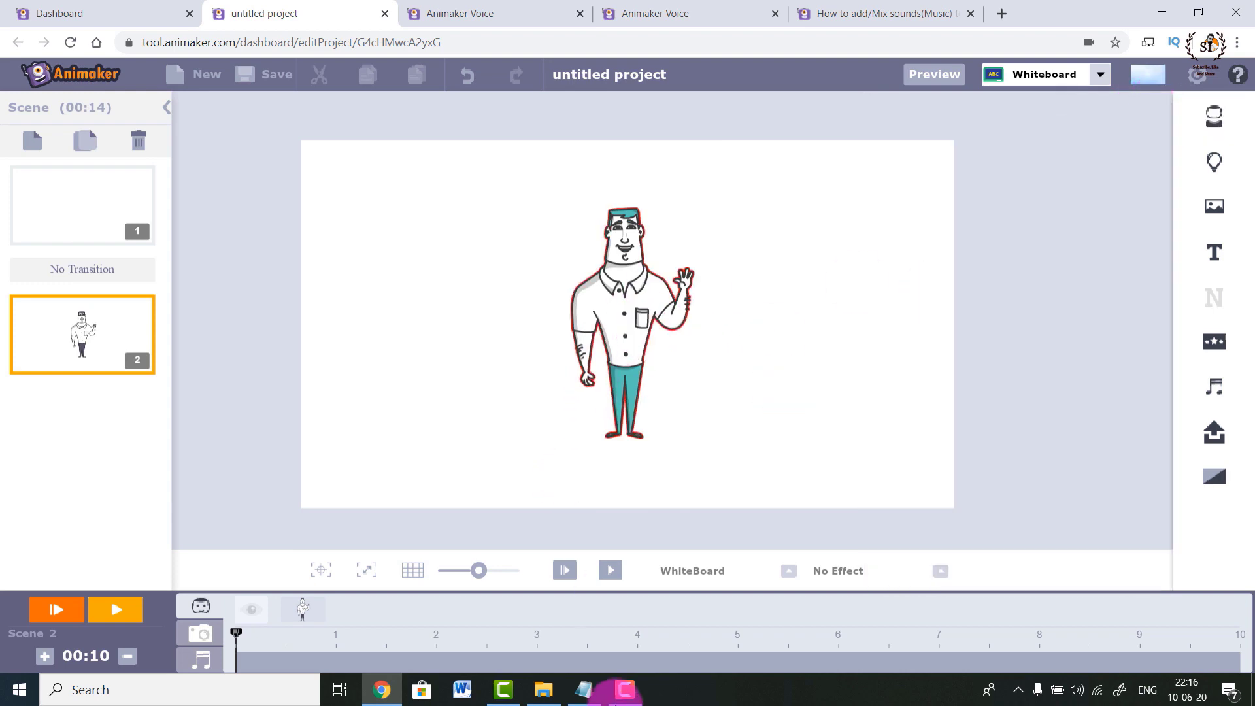
# Check the second script line in Notepad, return to the editor and select the character in scene 2.
pyautogui.click(589, 695)
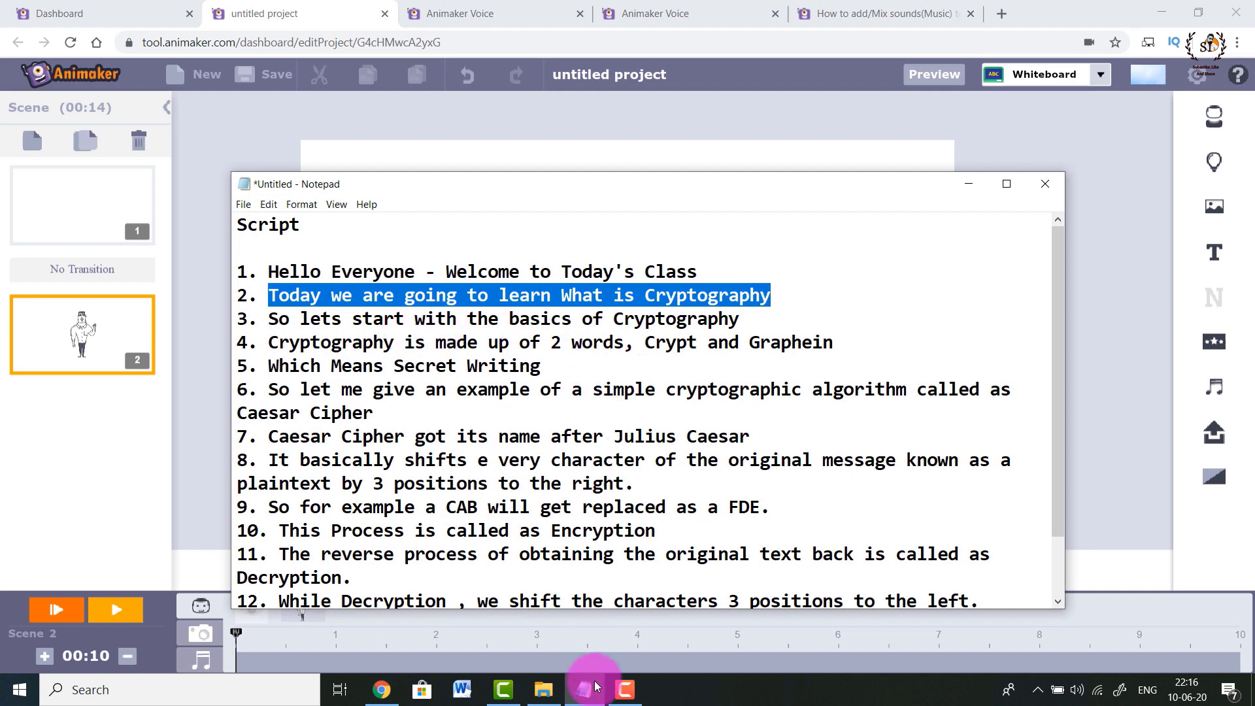
pyautogui.click(624, 621)
pyautogui.click(651, 301)
pyautogui.click(636, 344)
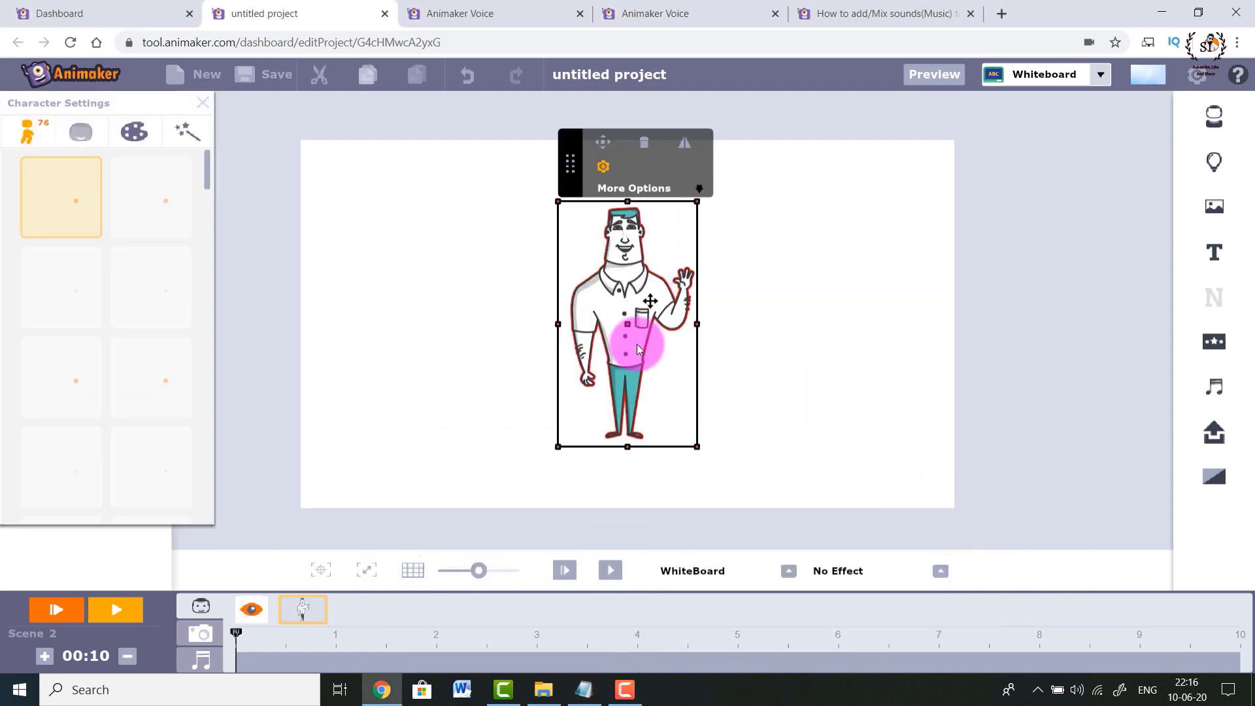
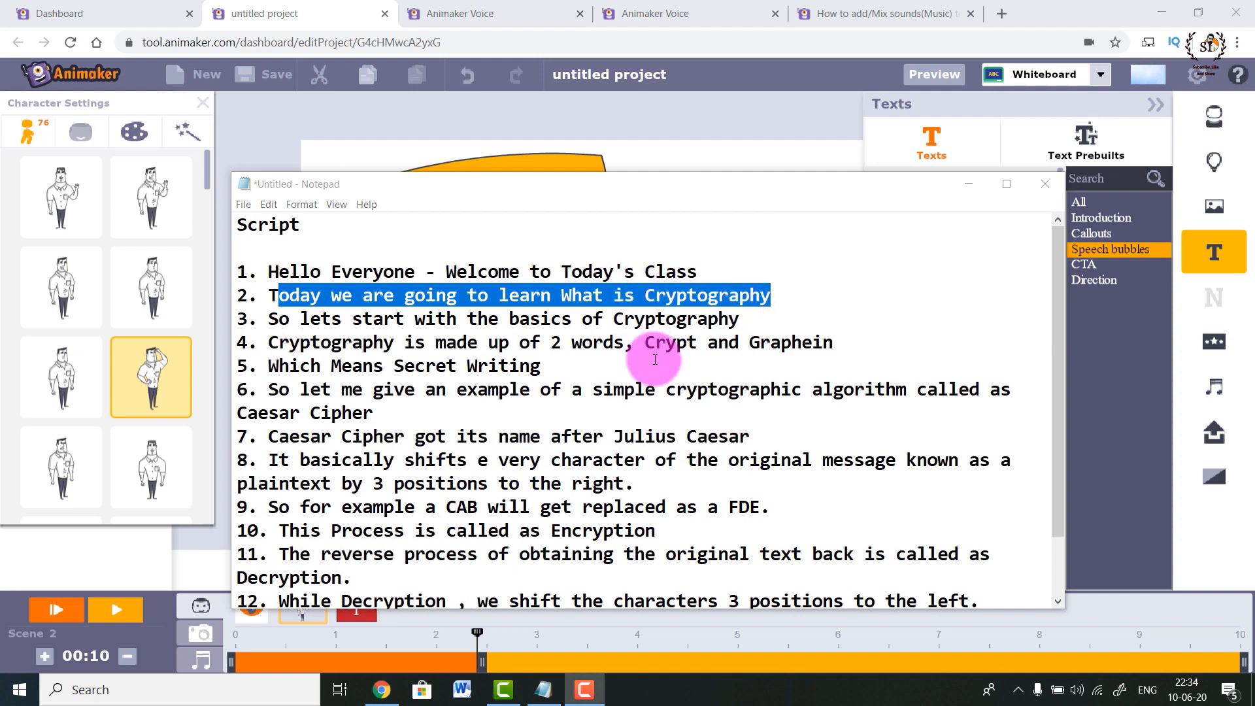
# Consult the second and third lines of the Notepad script, return to the editor and clear the selection.
pyautogui.moveTo(267, 295); pyautogui.dragTo(394, 321)
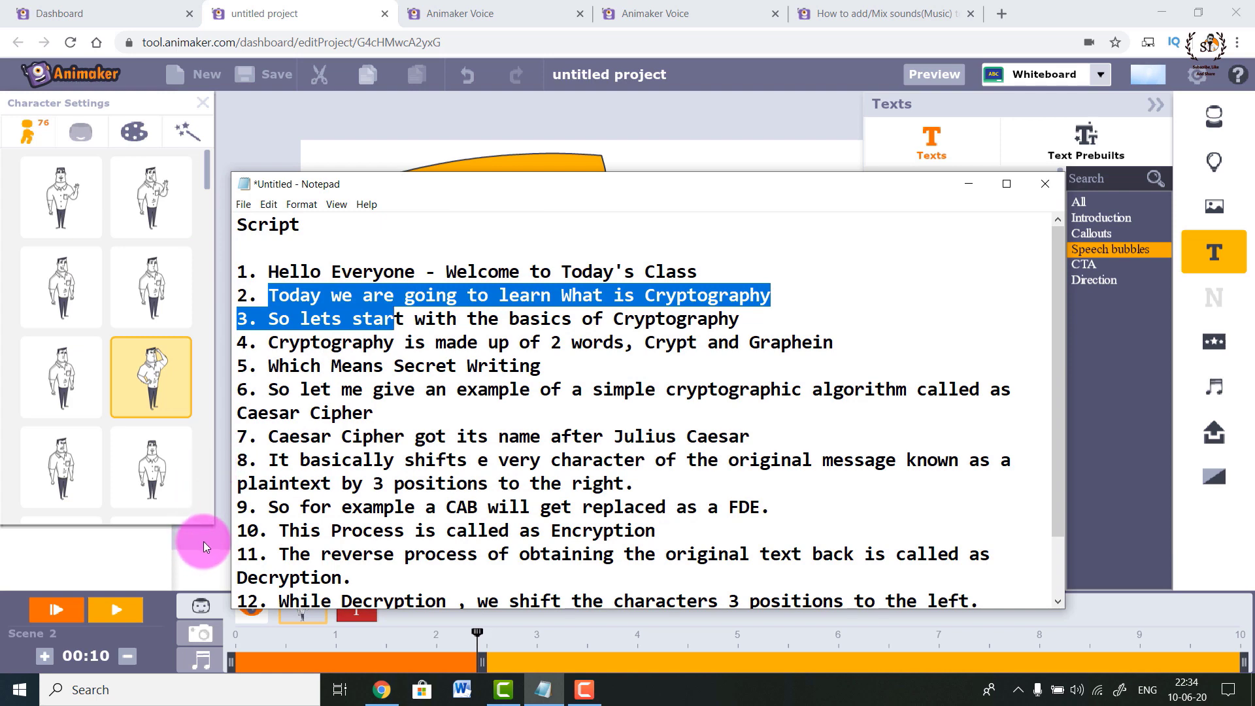
pyautogui.click(585, 116)
pyautogui.click(585, 121)
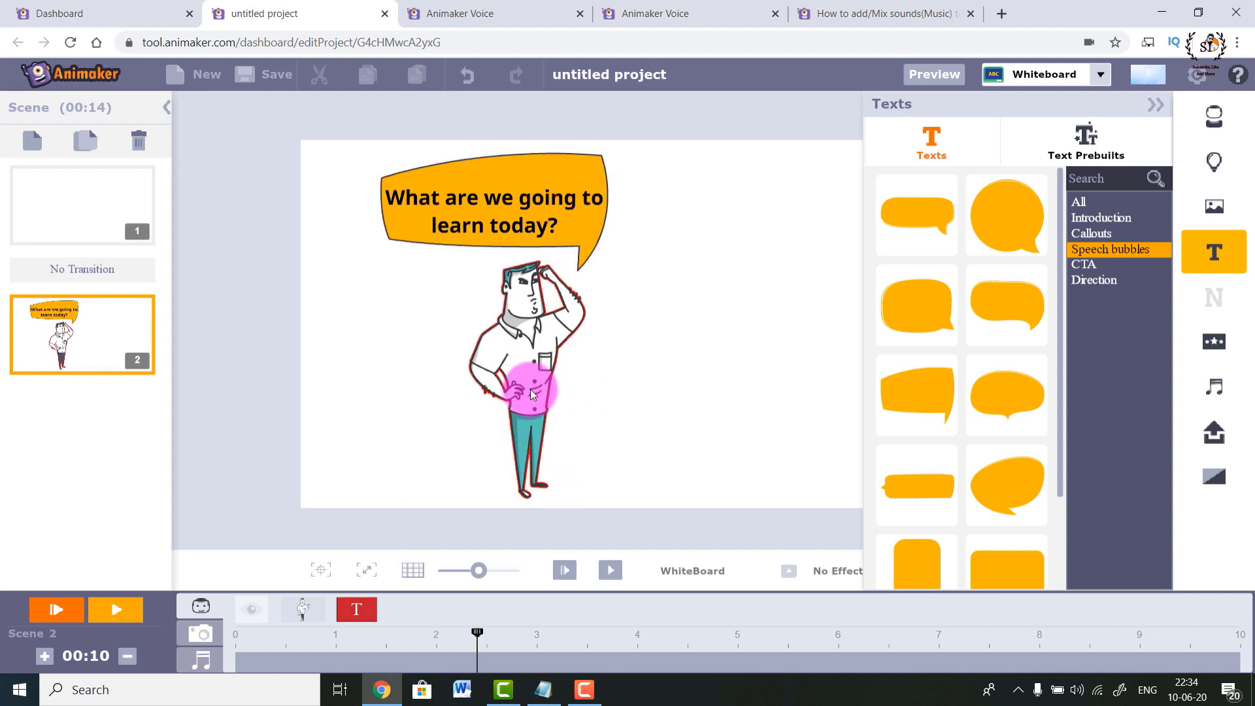
# Shorten the scene 2 character's entry animation on the timeline so it finishes at the 2-second mark.
pyautogui.click(580, 409)
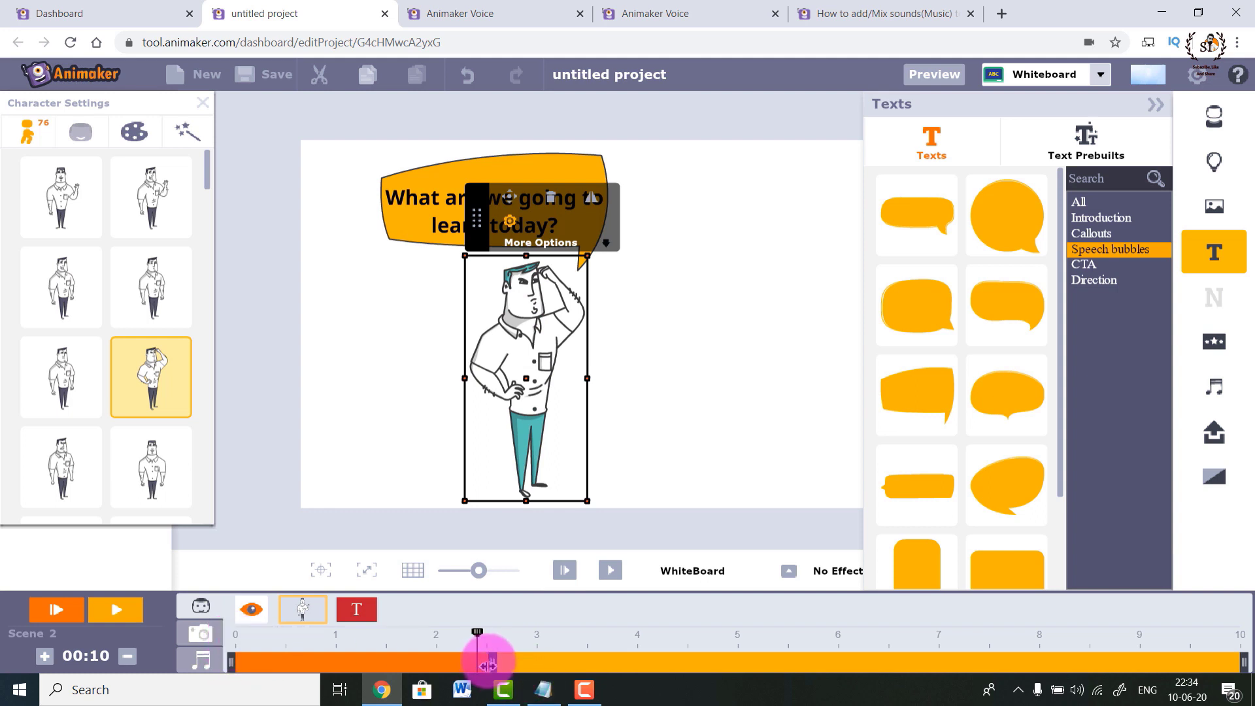
pyautogui.moveTo(487, 665); pyautogui.dragTo(432, 662)
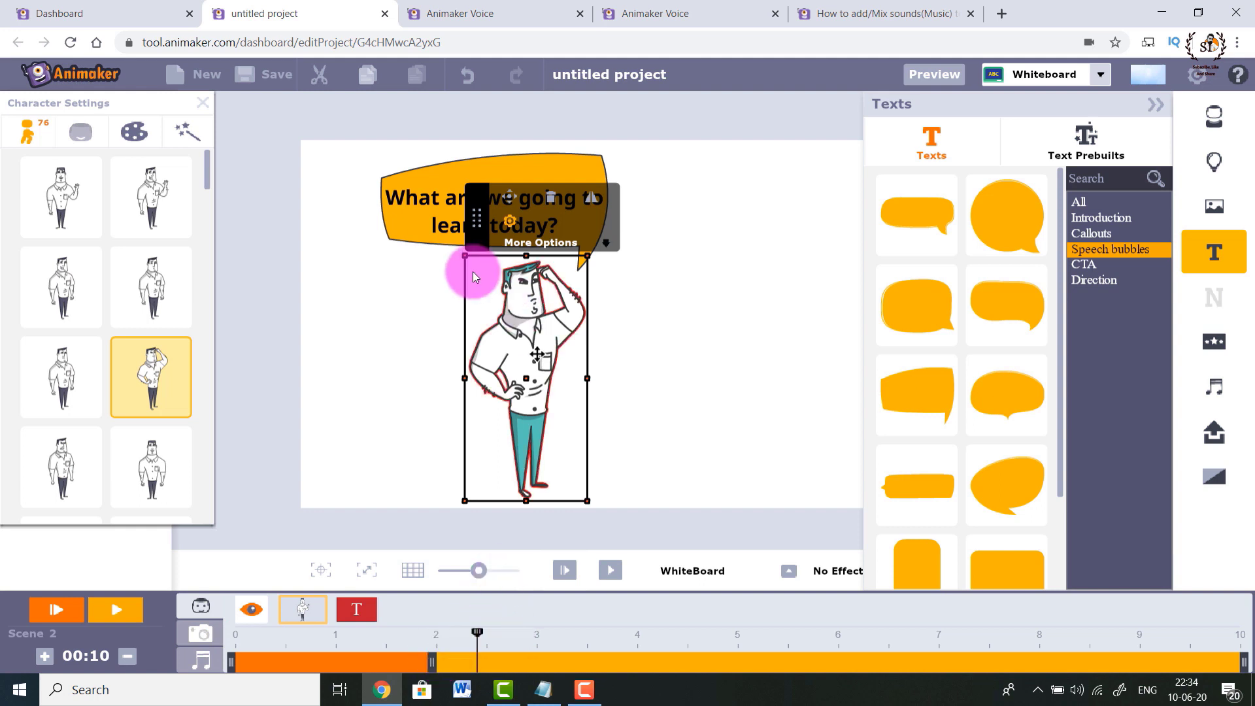
# Set the "What are we going to learn today?" bubble to run from 2 to 4 seconds and end the character at the 4-second mark.
pyautogui.click(520, 261)
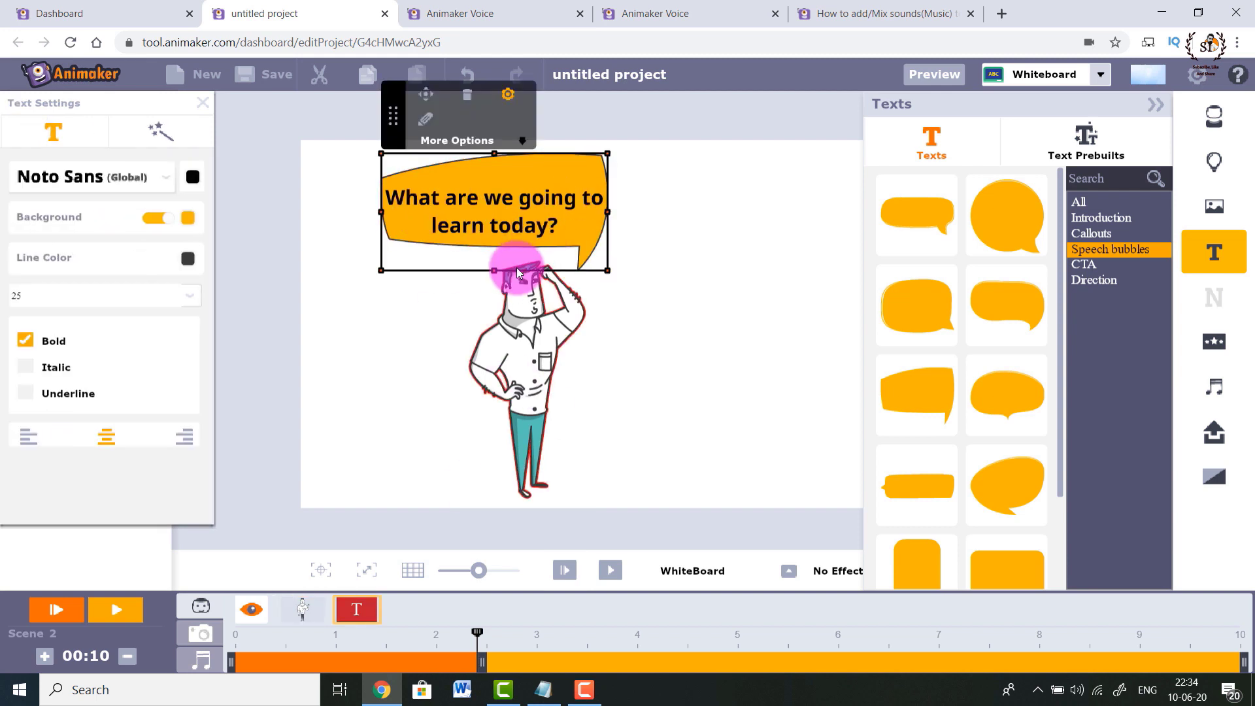
pyautogui.moveTo(229, 663); pyautogui.dragTo(432, 662)
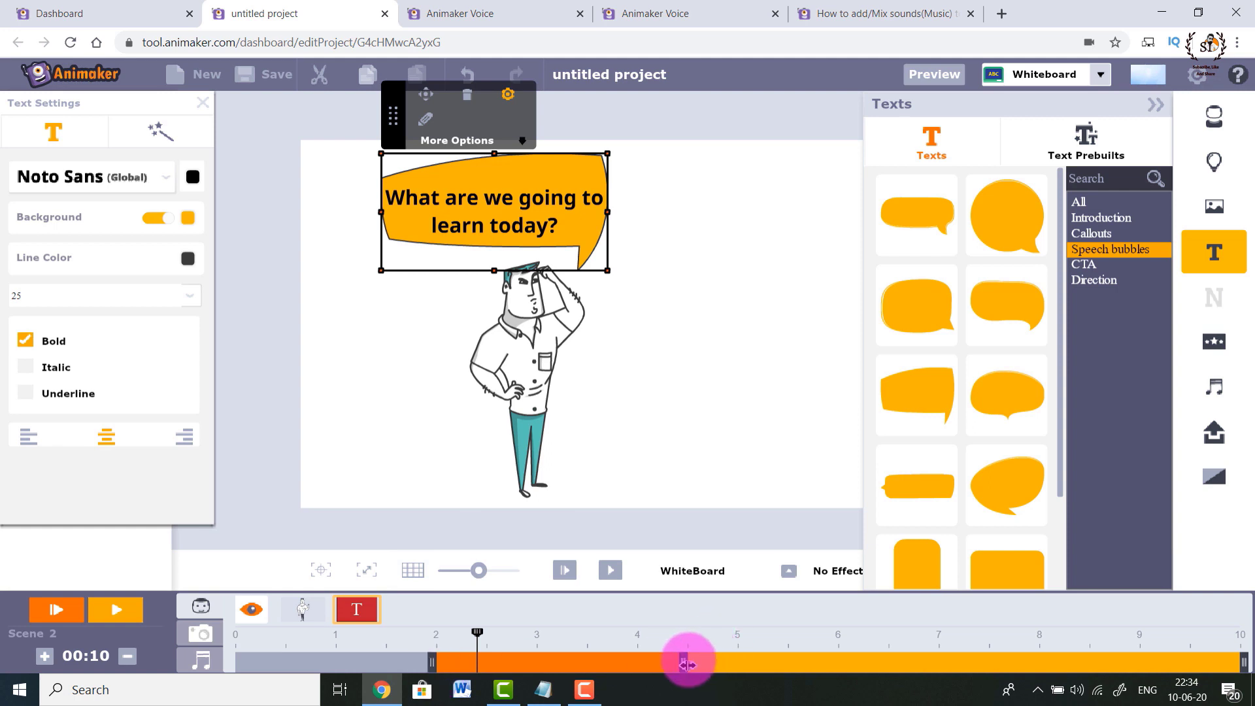
pyautogui.moveTo(680, 665); pyautogui.dragTo(635, 662)
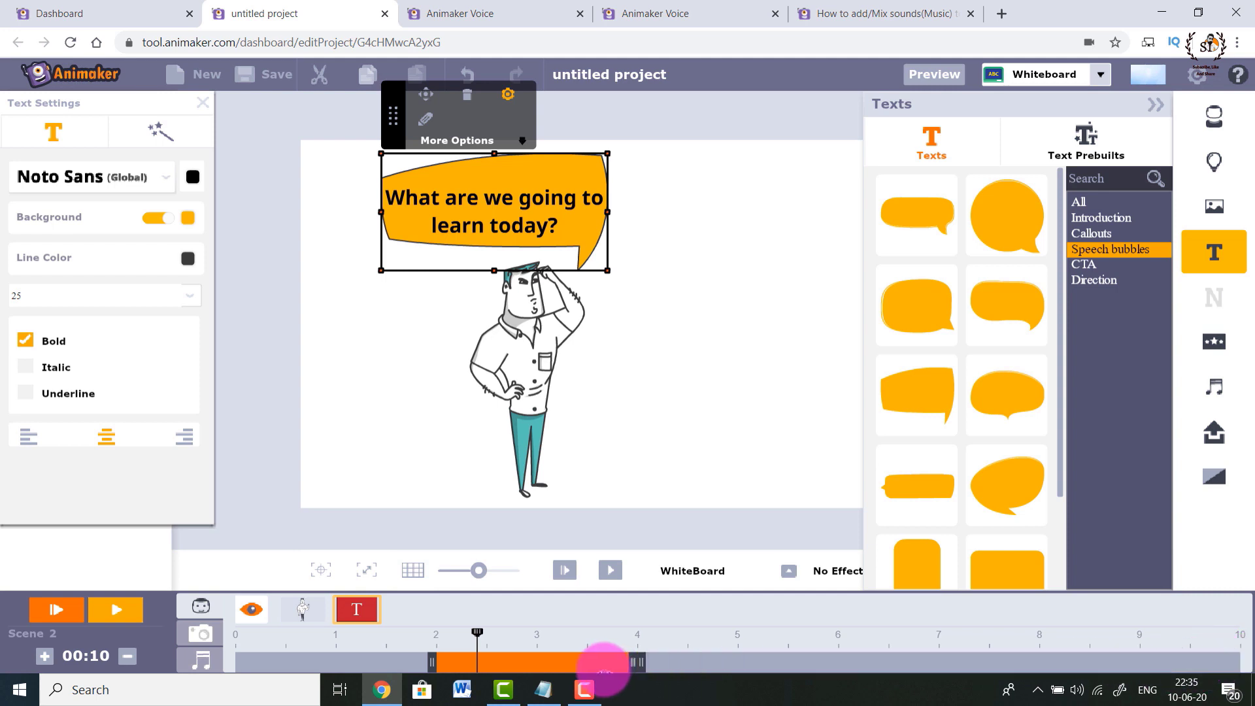
pyautogui.click(549, 378)
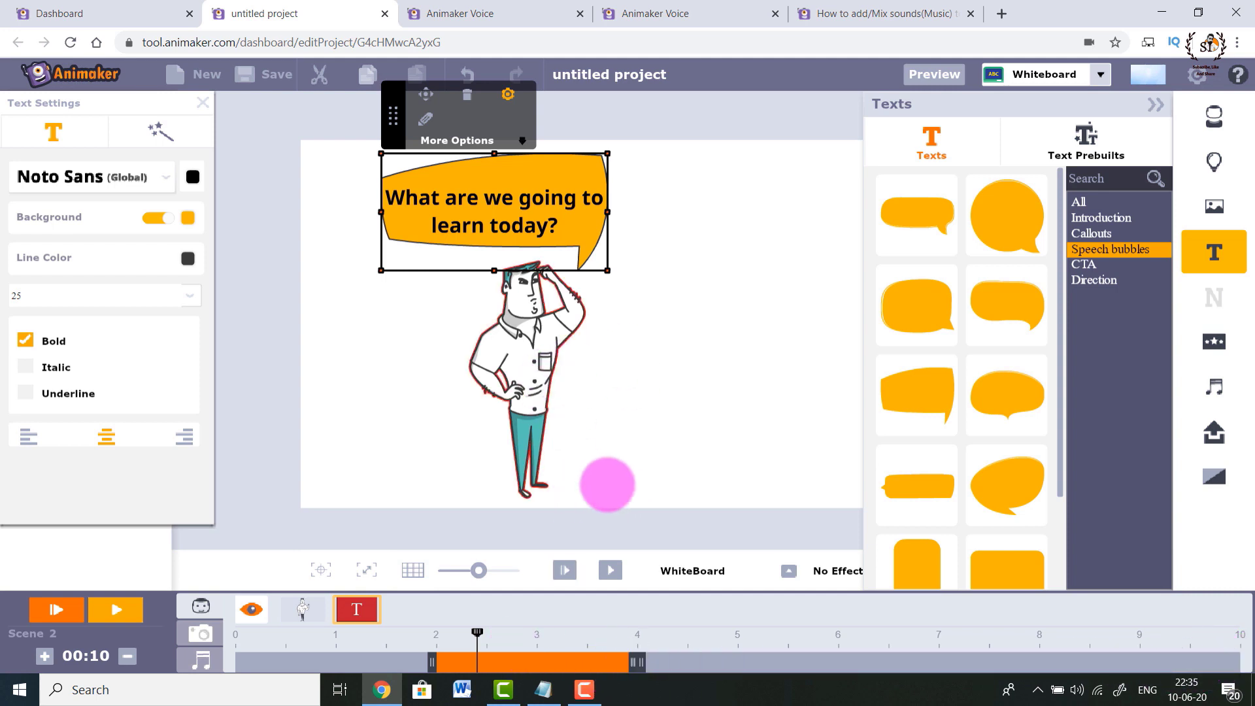
pyautogui.moveTo(1242, 665); pyautogui.dragTo(640, 665)
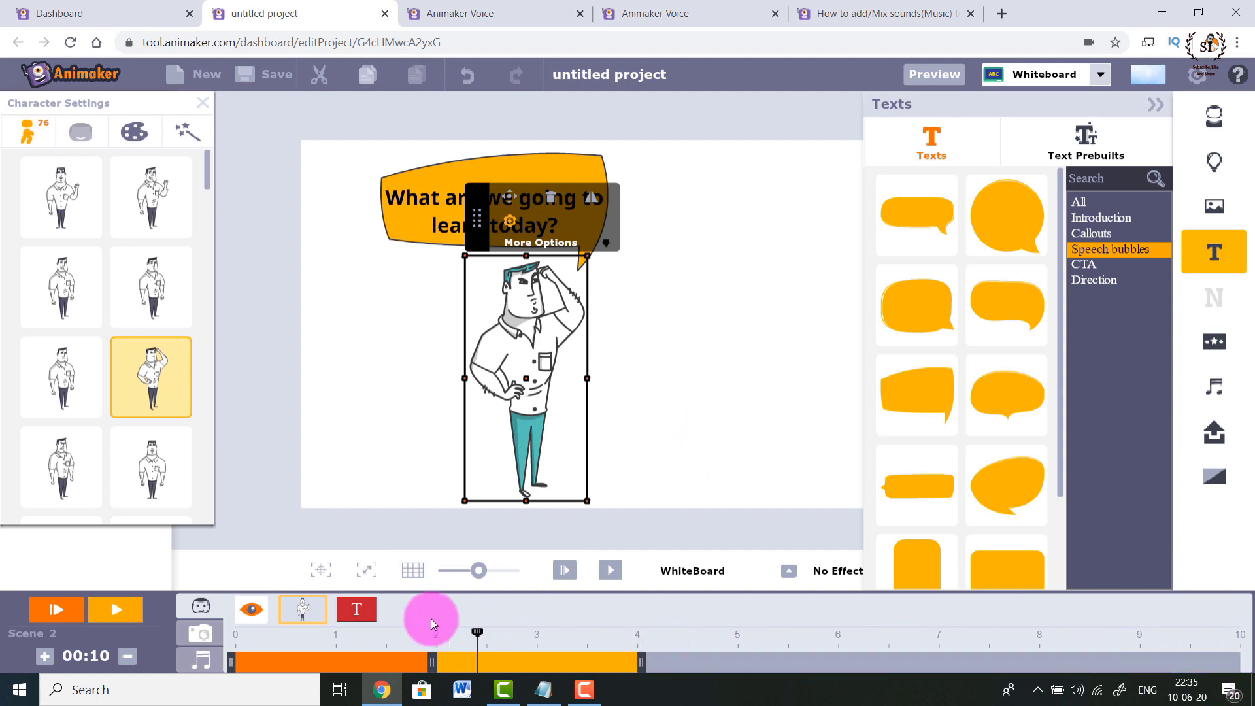
# Play back scene 2 to check the timing of the character and its speech bubble.
pyautogui.click(336, 440)
pyautogui.click(611, 570)
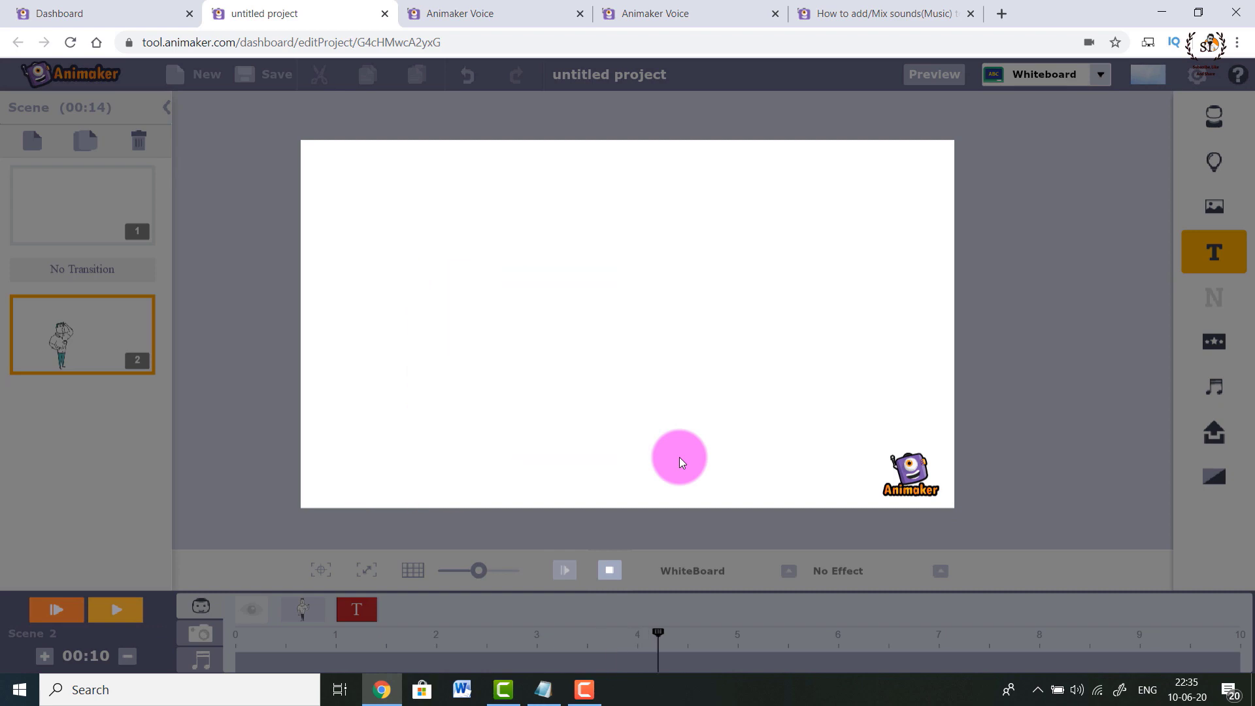
pyautogui.click(610, 570)
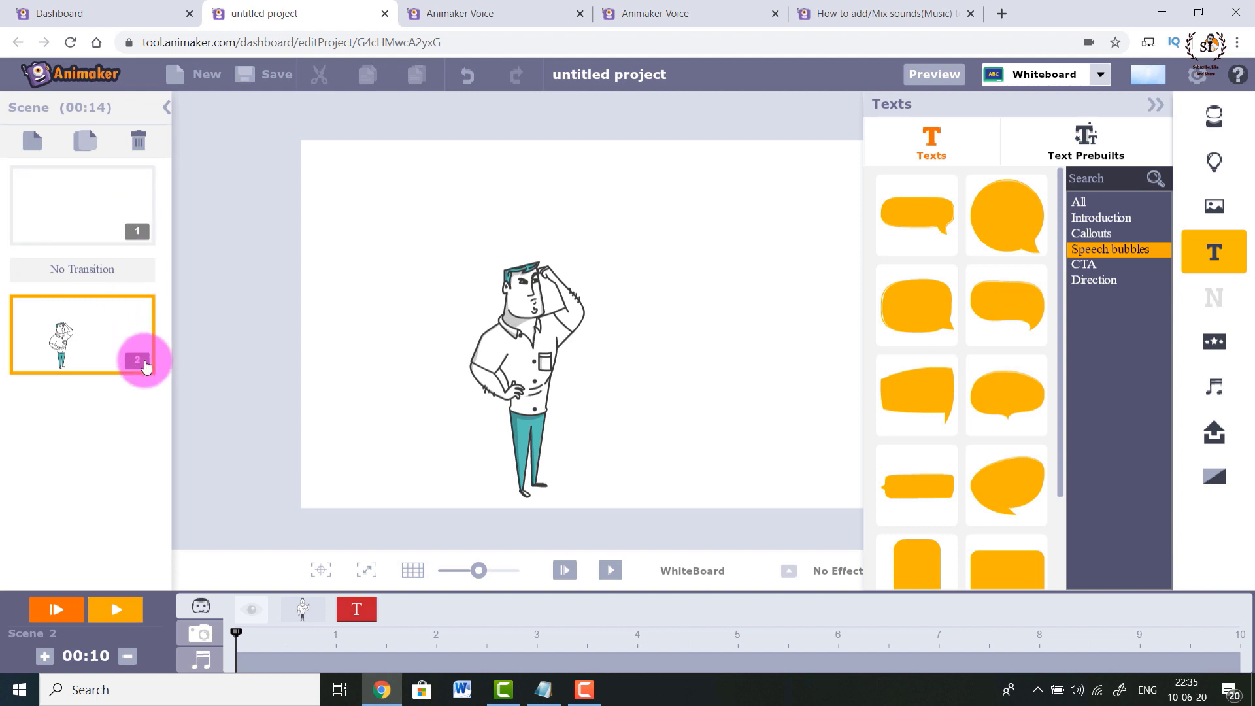
# Apply the Hand To Right transition between scenes 1 and 2.
pyautogui.click(1154, 105)
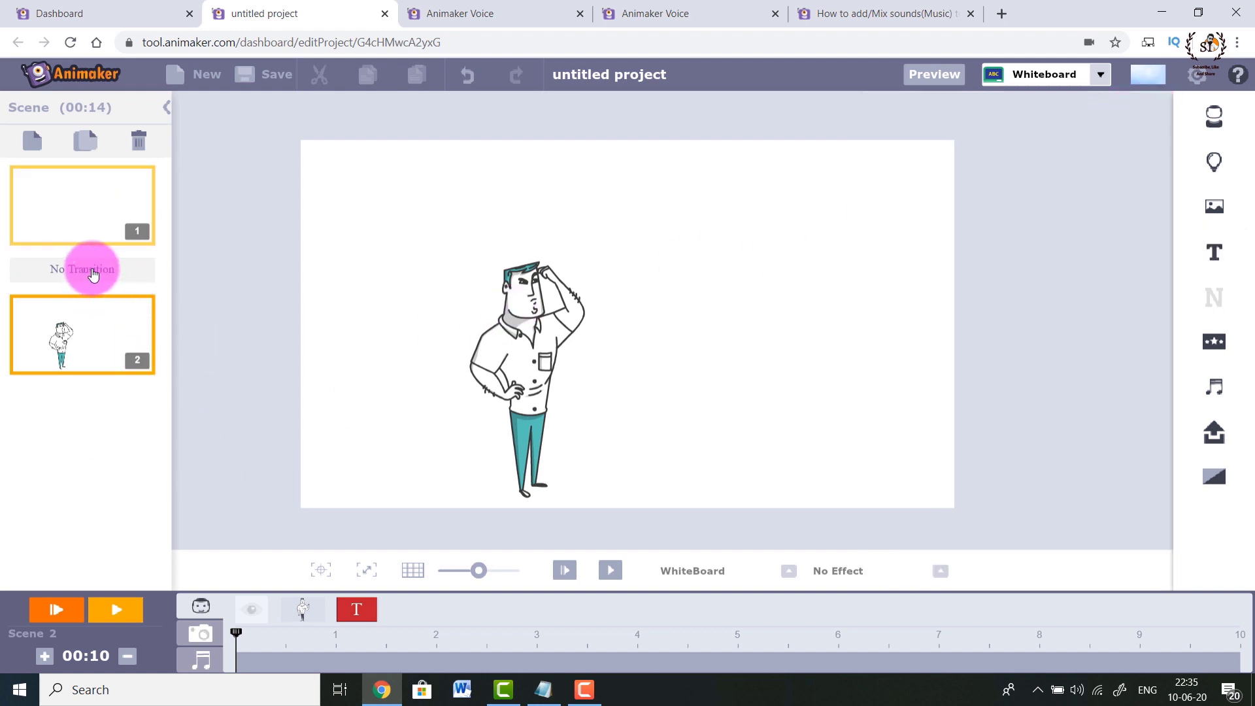
pyautogui.click(83, 237)
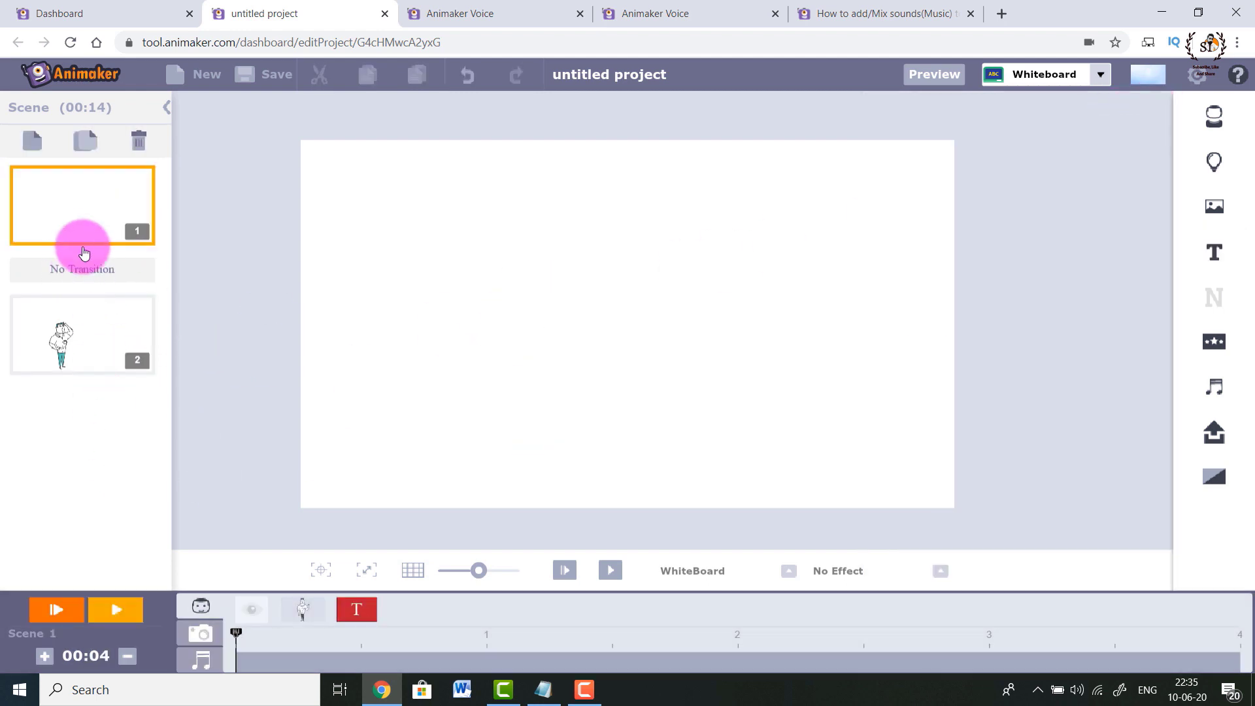
pyautogui.click(107, 273)
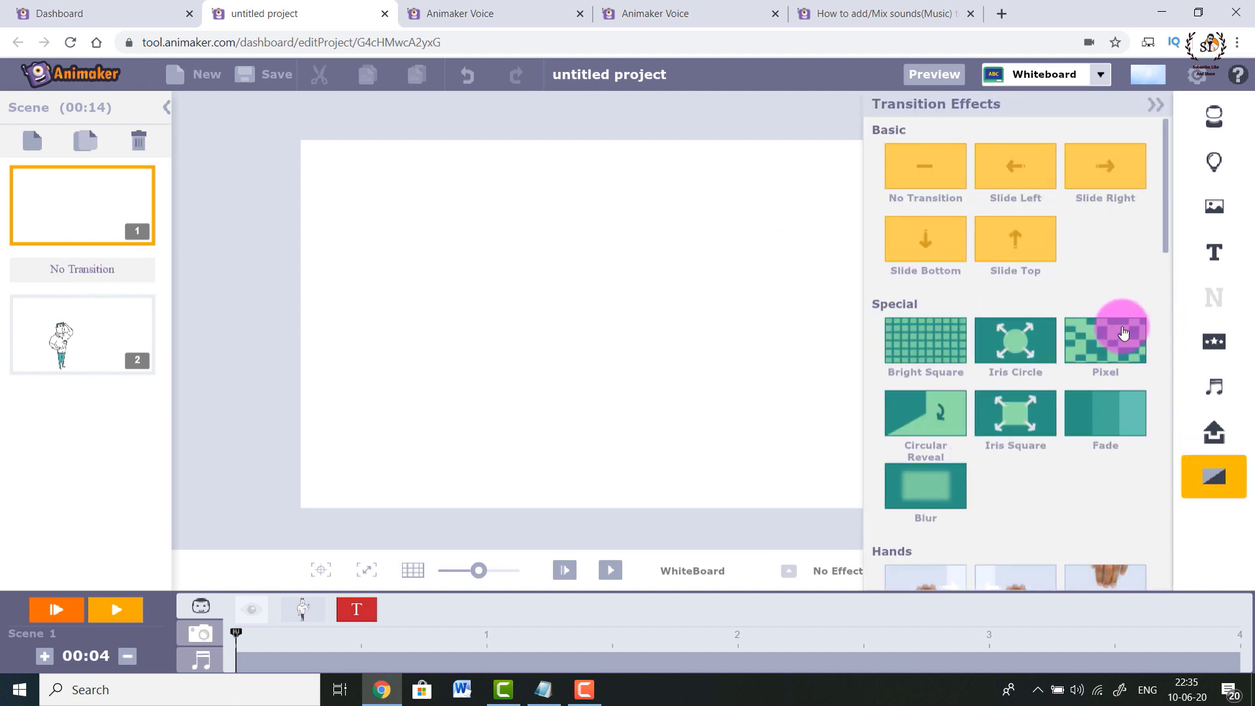
pyautogui.moveTo(1168, 228); pyautogui.dragTo(1169, 307)
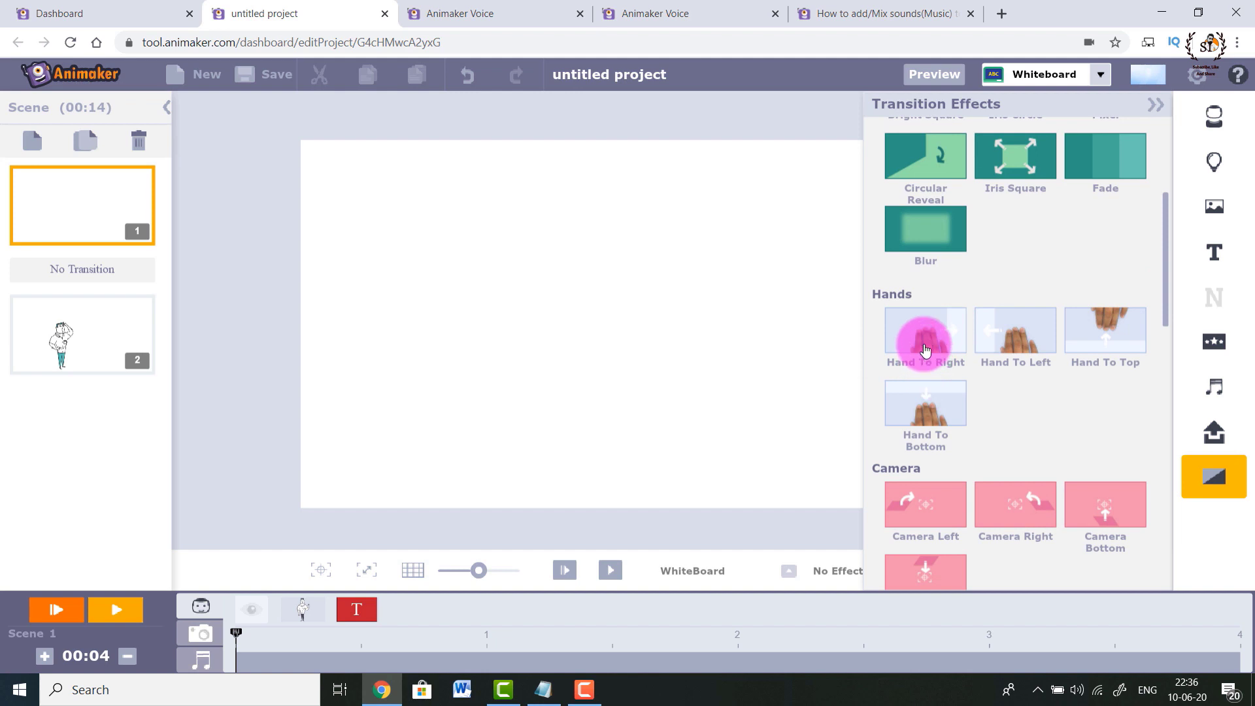
pyautogui.click(925, 343)
pyautogui.click(924, 446)
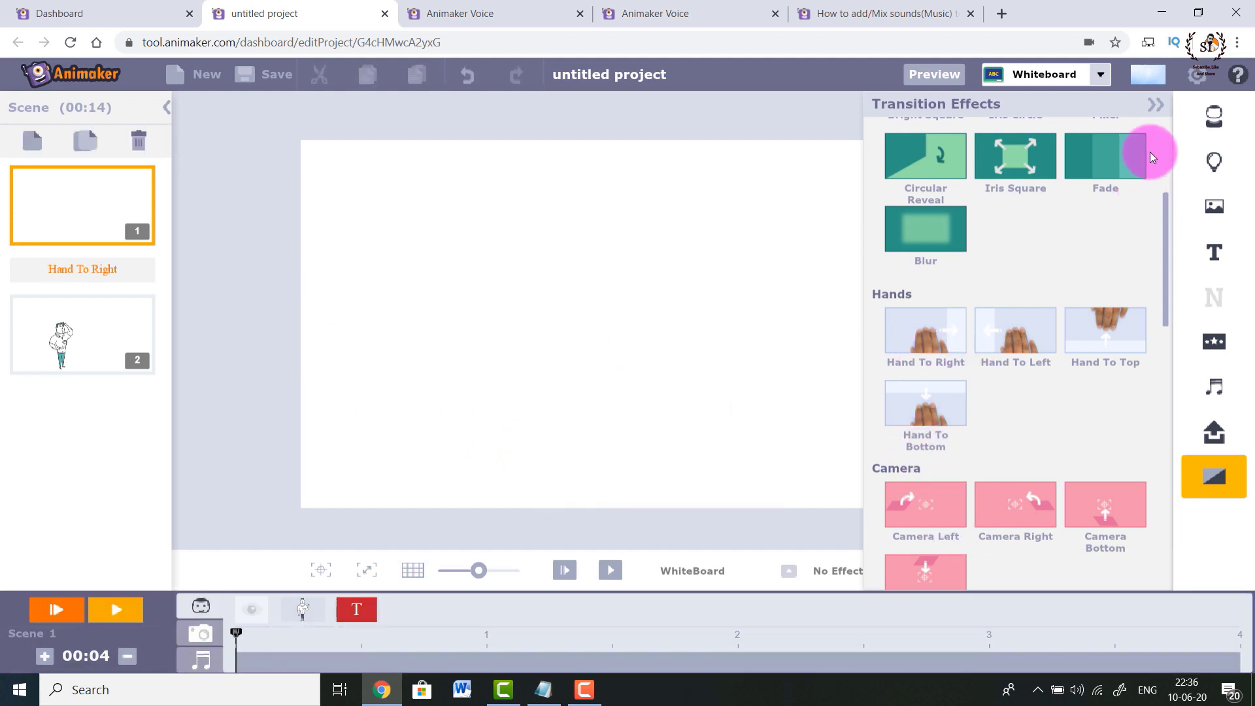
pyautogui.click(1154, 105)
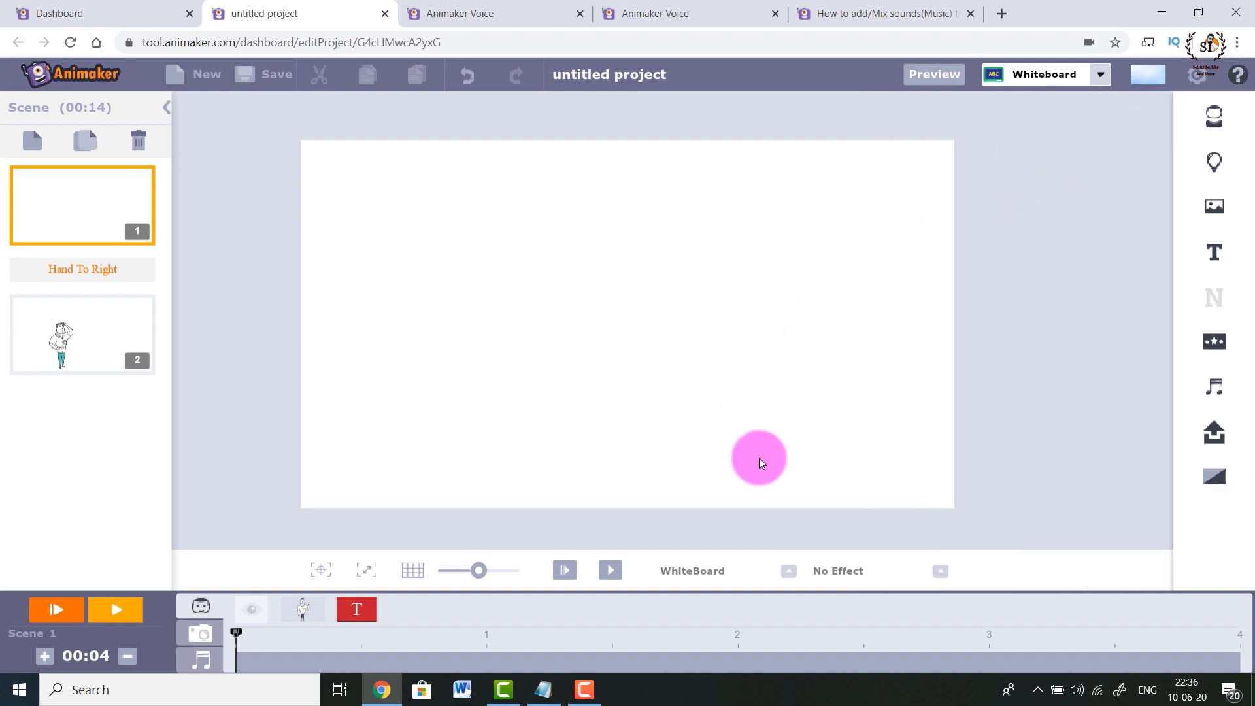
# Save the project, play the full video preview and return to the editor.
pyautogui.click(924, 76)
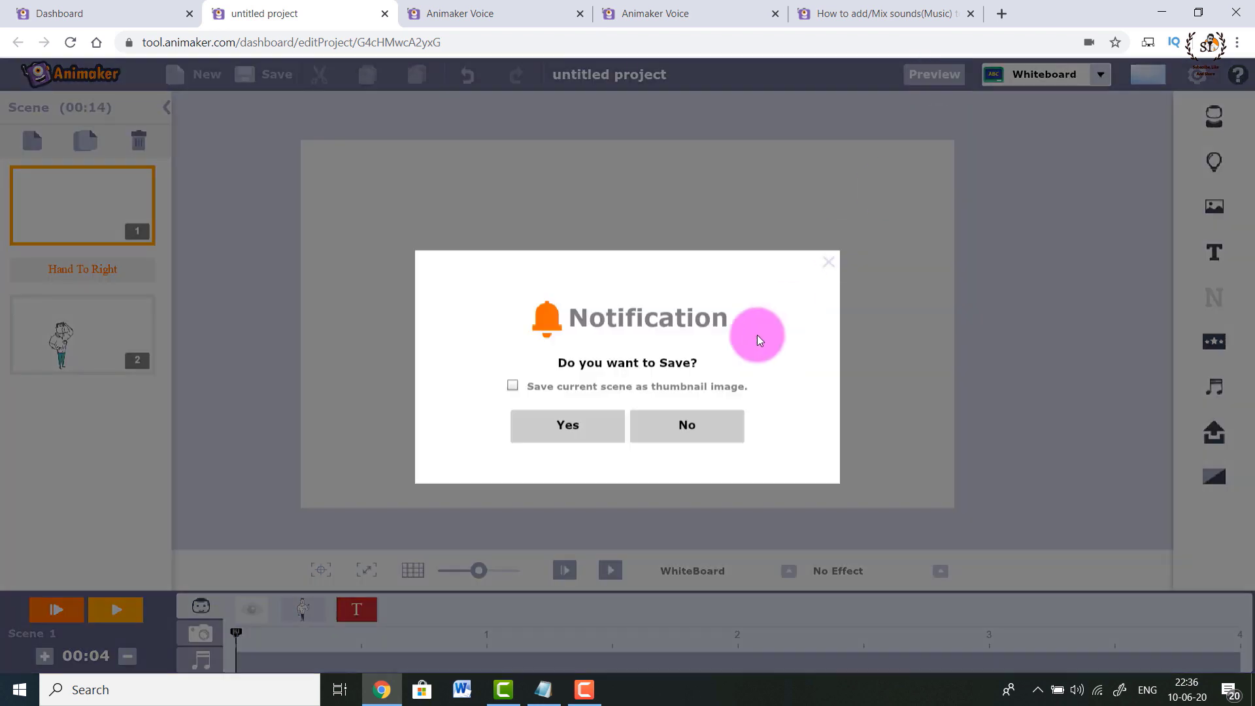
pyautogui.click(568, 426)
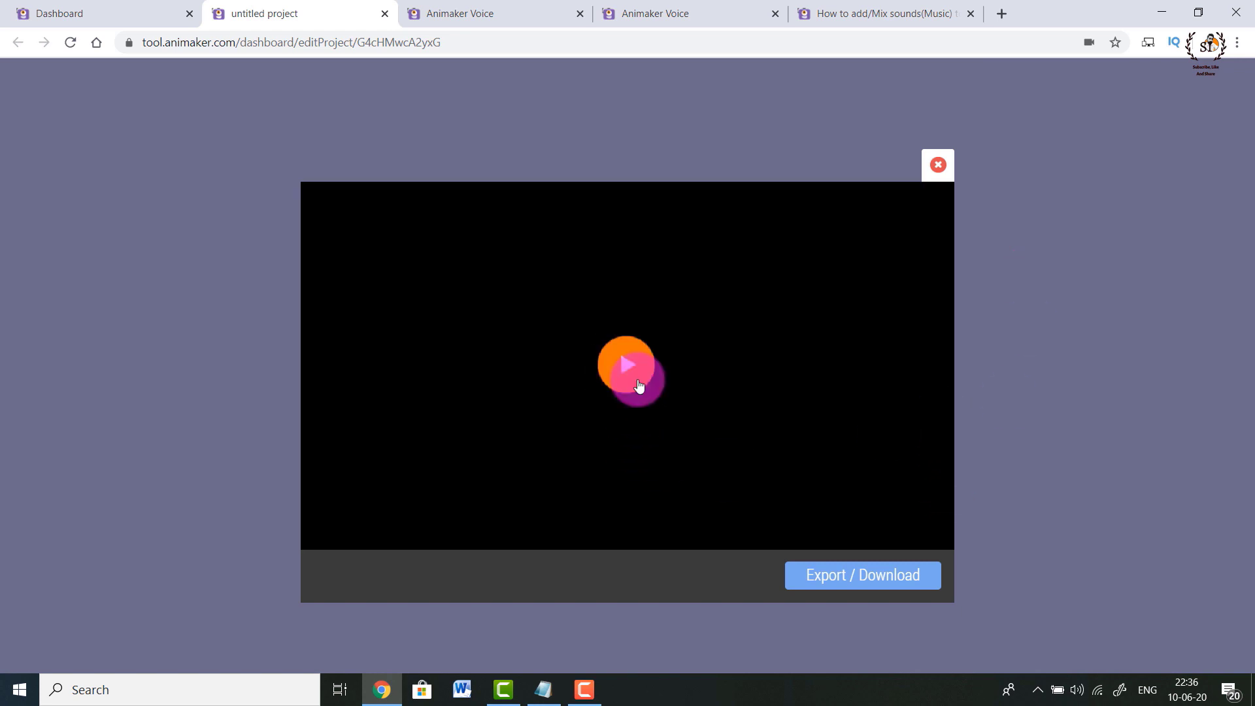
pyautogui.click(633, 353)
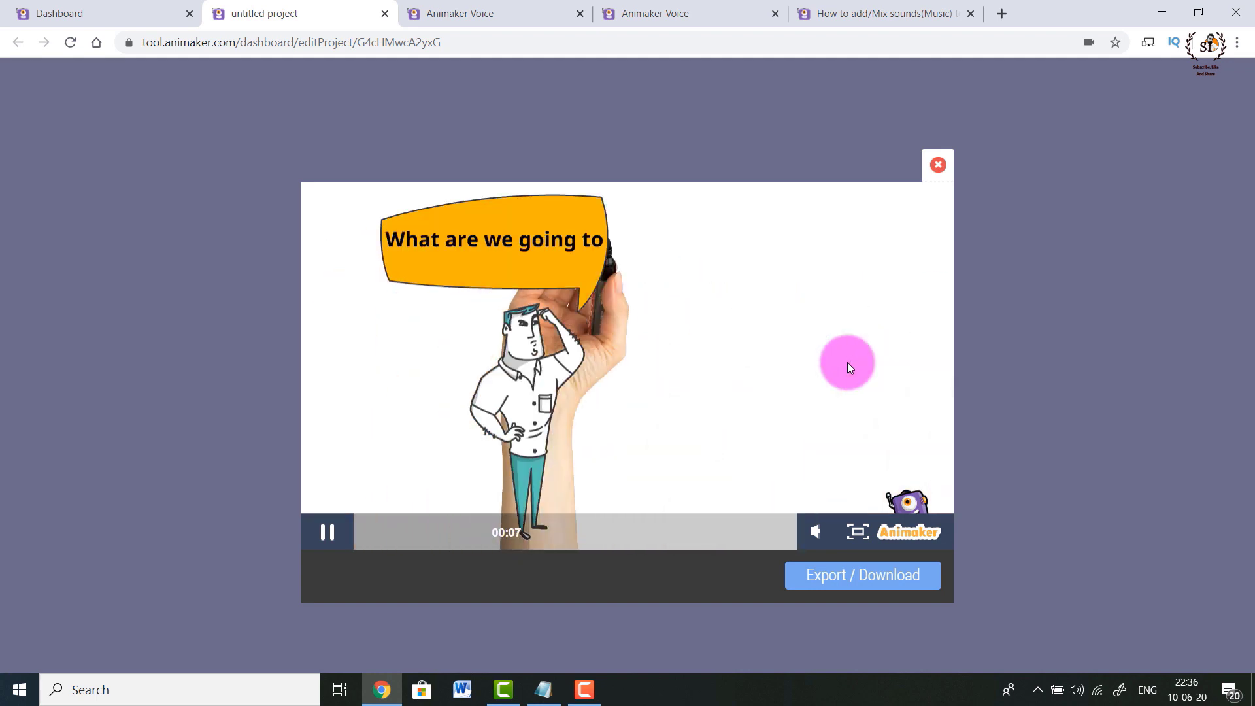
pyautogui.click(939, 166)
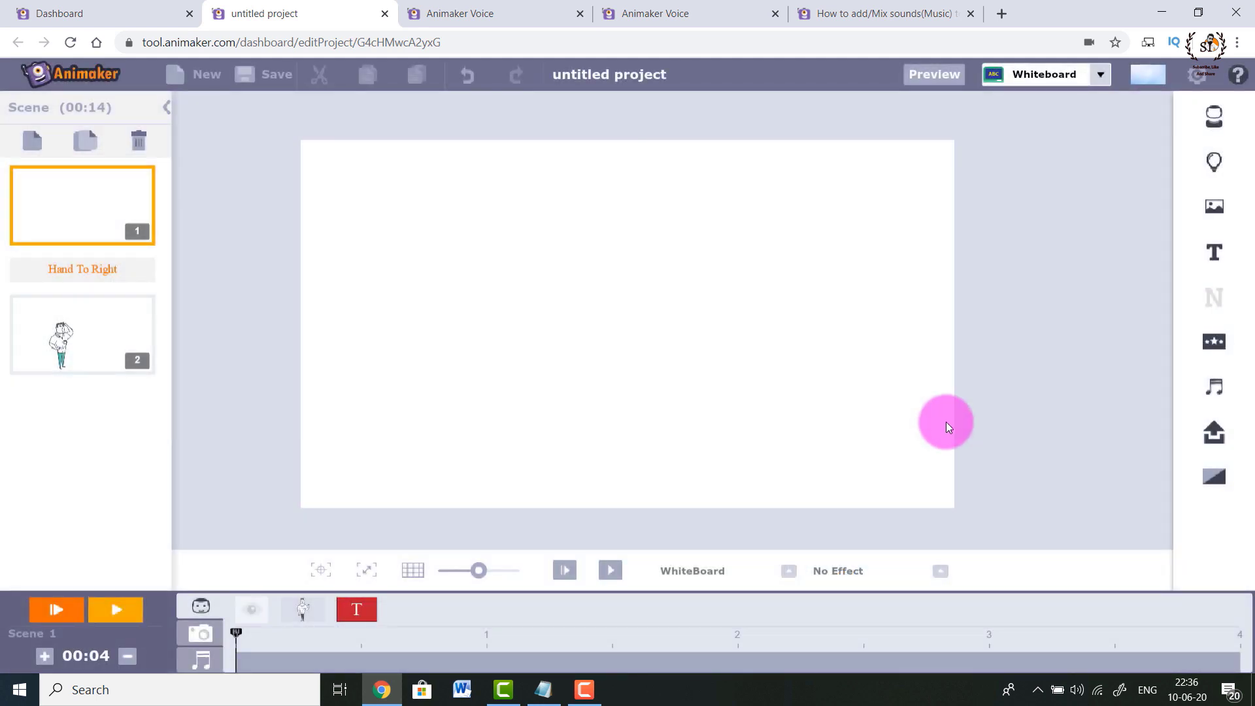
# Shorten the duration of scene 2 to 4 seconds.
pyautogui.click(117, 350)
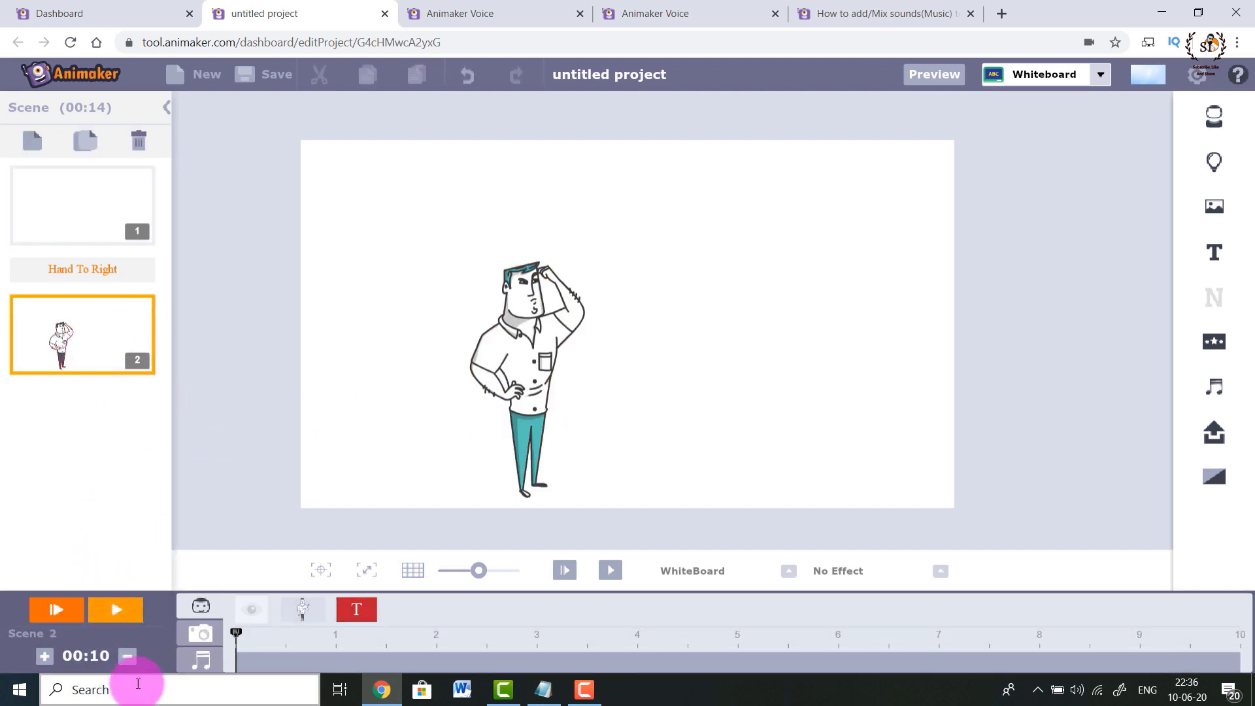
pyautogui.click(128, 658)
pyautogui.click(129, 658)
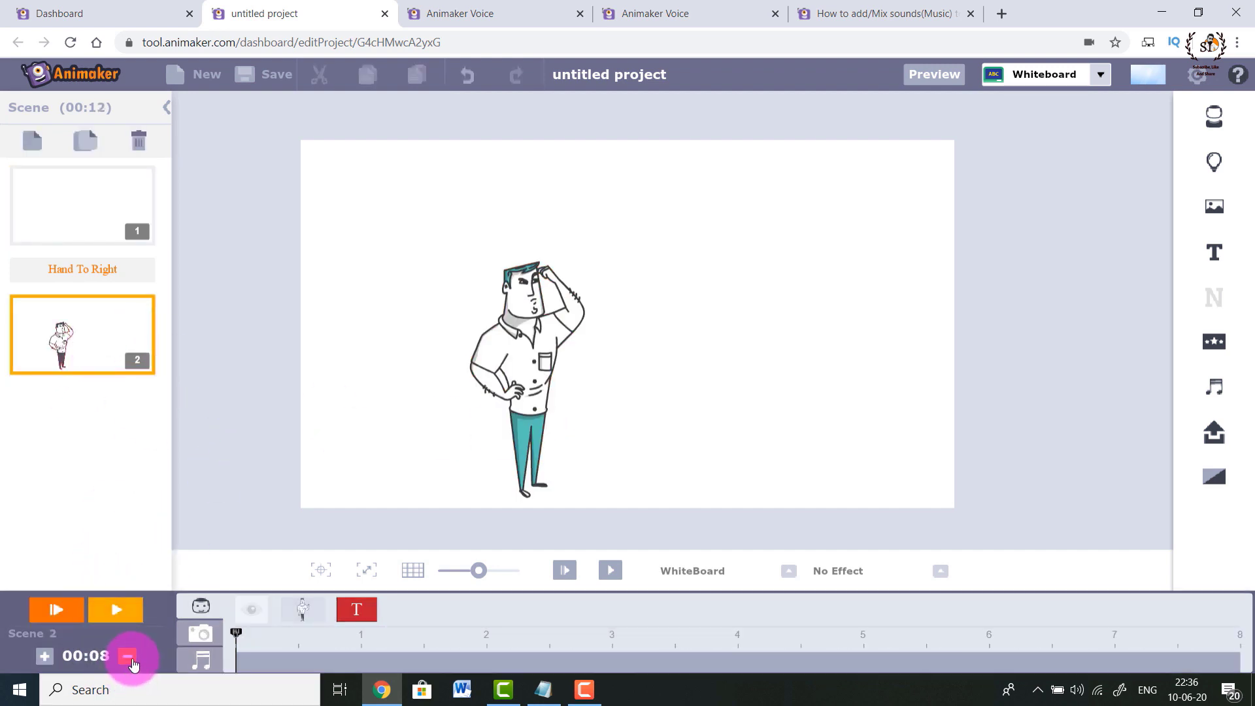
pyautogui.click(129, 658)
pyautogui.click(129, 658)
pyautogui.click(129, 656)
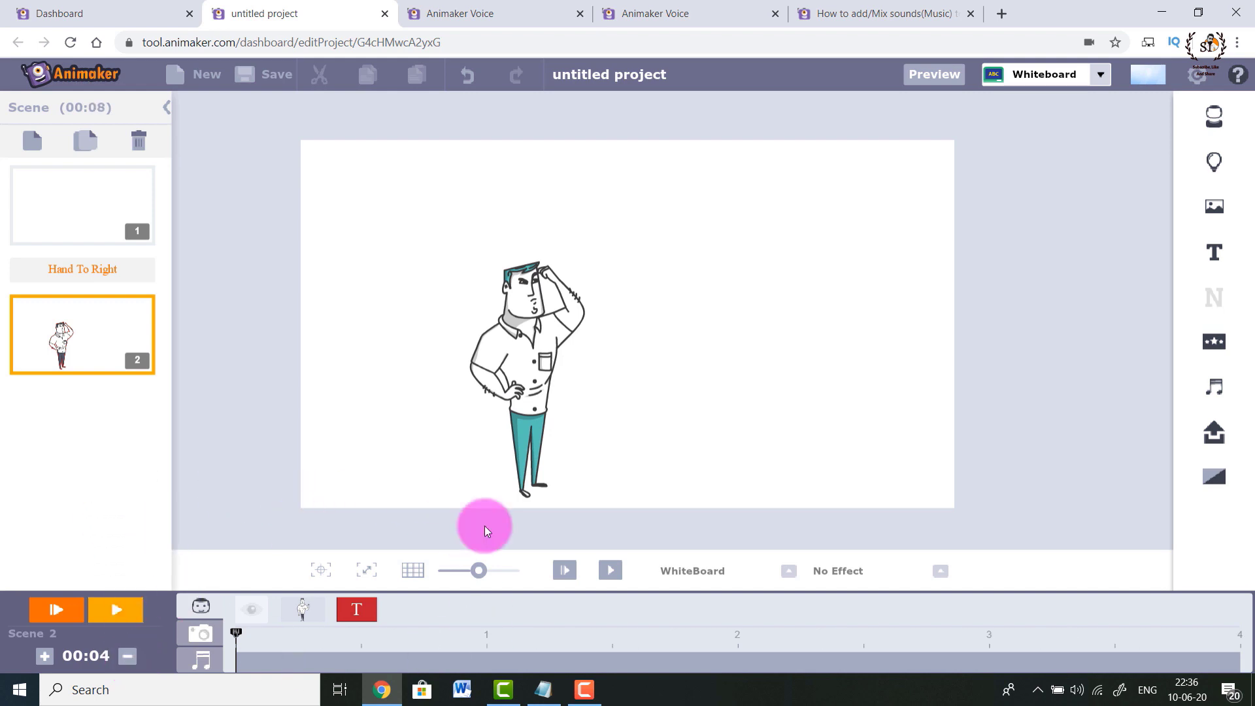
# Highlight the second script line in Notepad, return to the editor and add a blank scene 3.
pyautogui.click(543, 690)
pyautogui.click(469, 335)
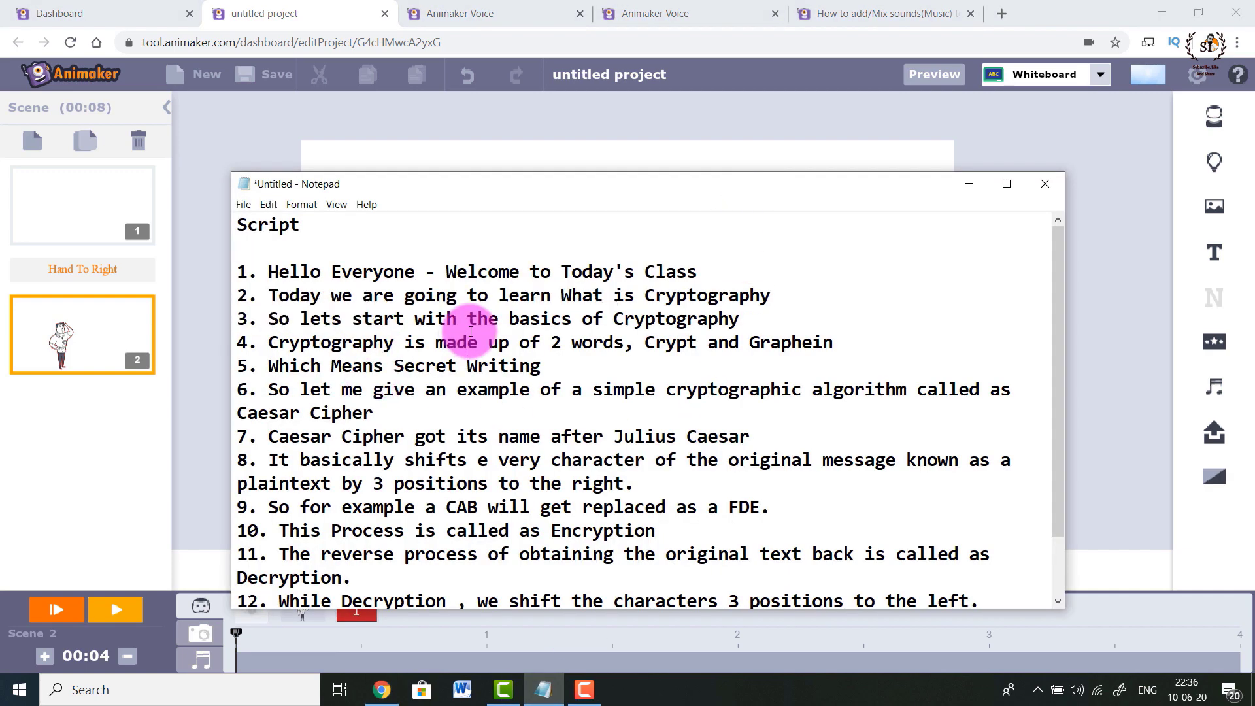
pyautogui.click(776, 293)
pyautogui.moveTo(776, 293); pyautogui.dragTo(260, 293)
pyautogui.click(94, 460)
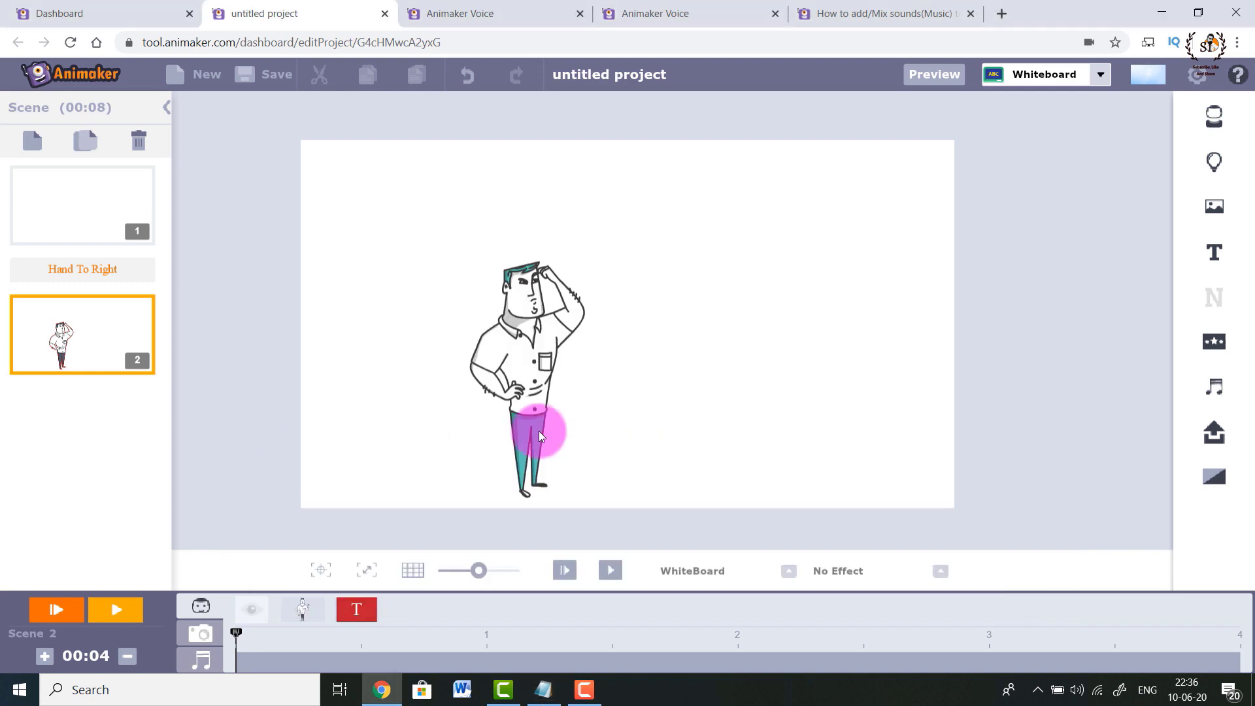
pyautogui.click(32, 150)
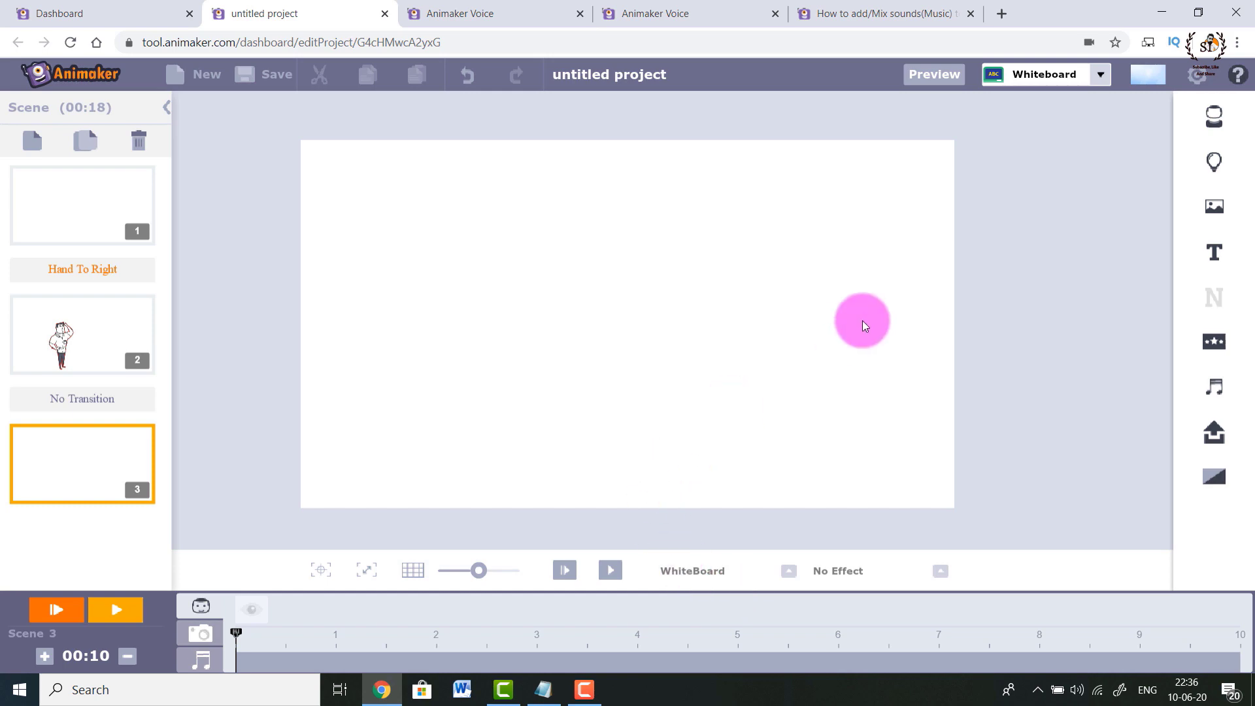
# Review the rest of the Notepad script through line 13.
pyautogui.click(545, 688)
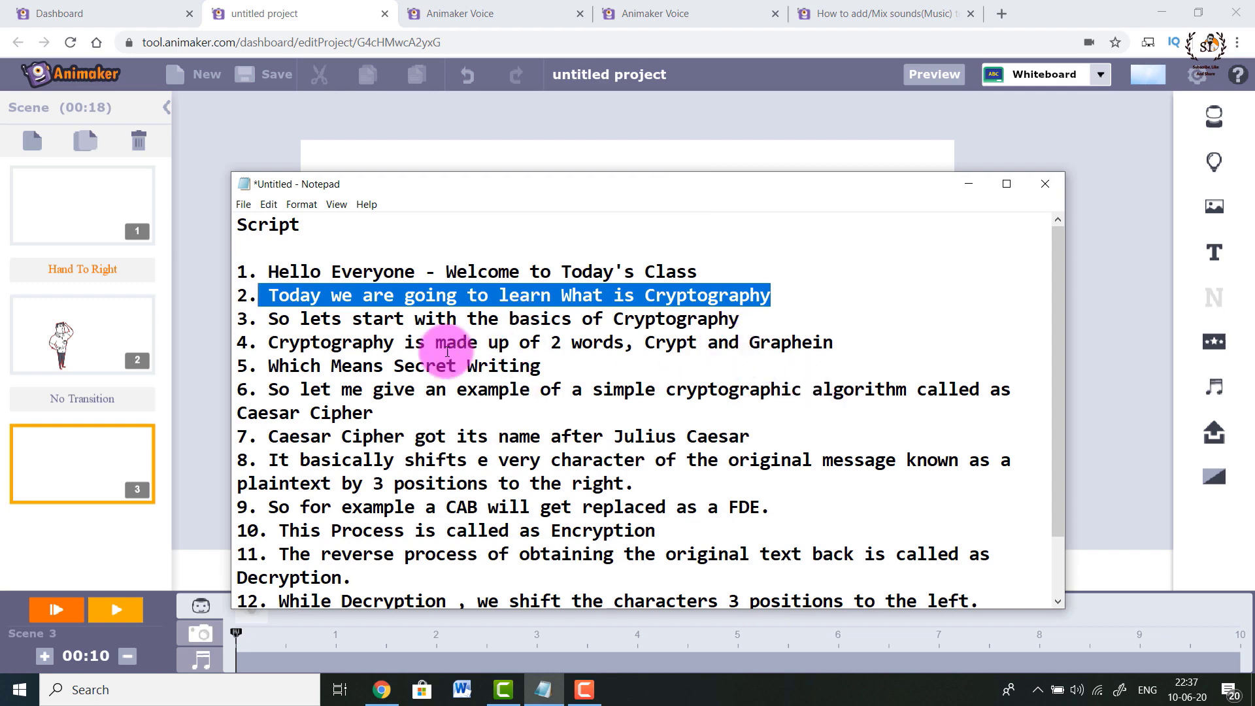
pyautogui.scroll(-1, 380, 411)
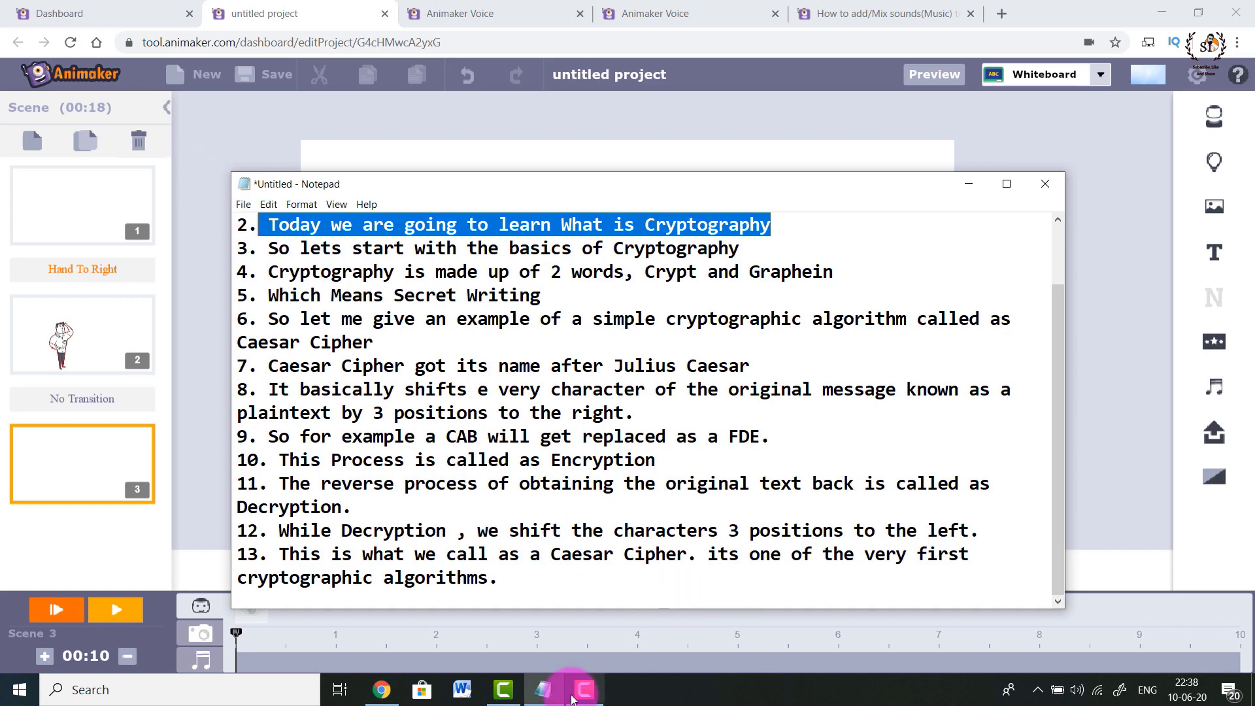
pyautogui.click(834, 696)
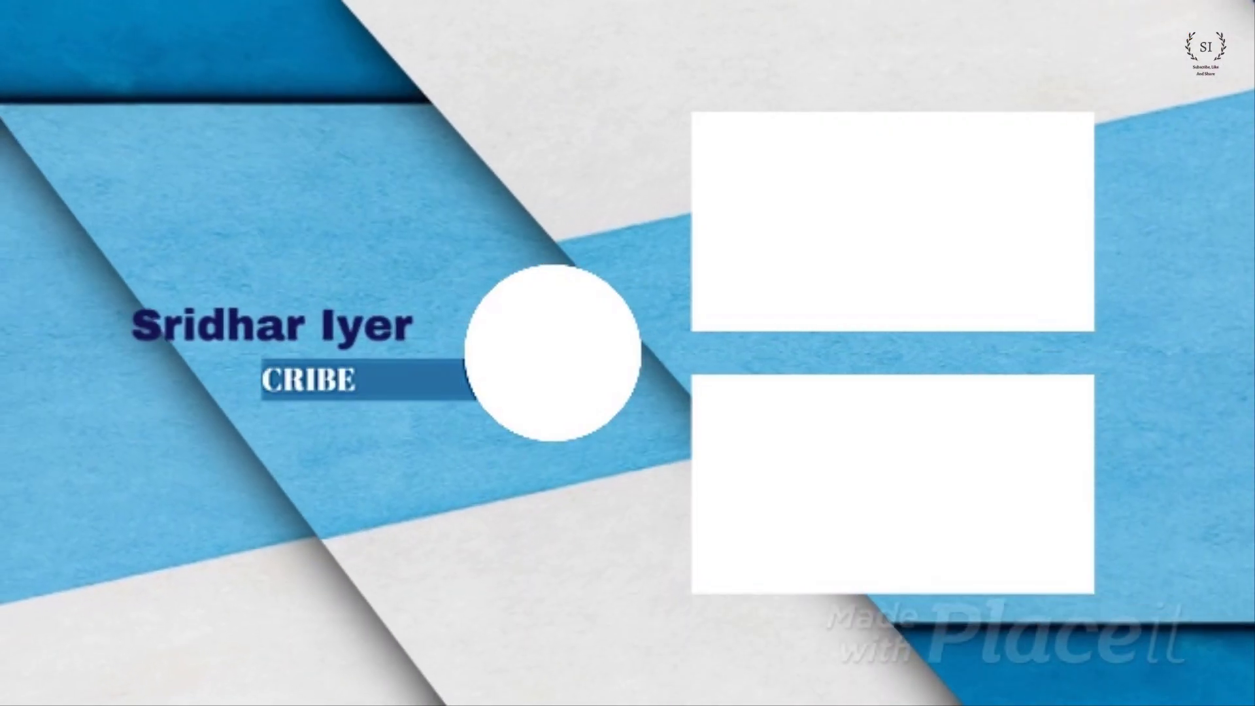